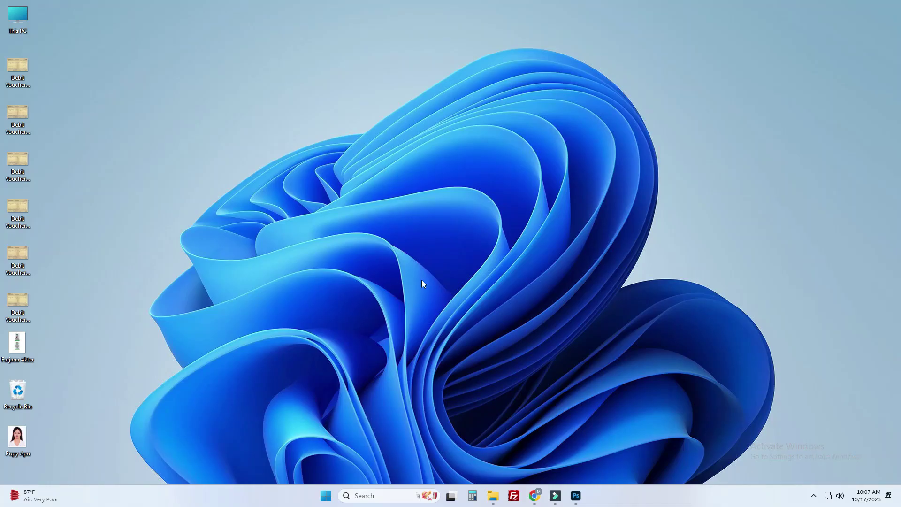
# Restore Photoshop, move the Paths panel up, and select the sunglasses photo in File > Open
pyautogui.click(576, 496)
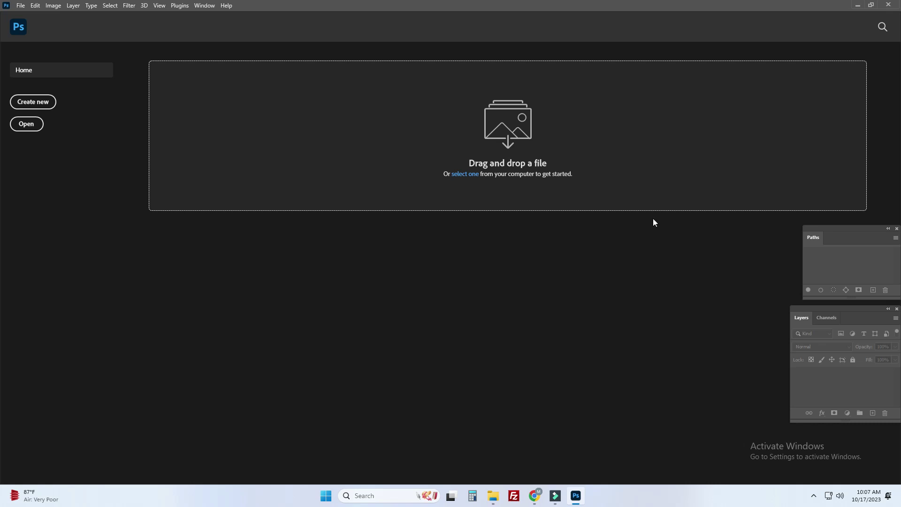
pyautogui.moveTo(874, 236); pyautogui.dragTo(872, 132)
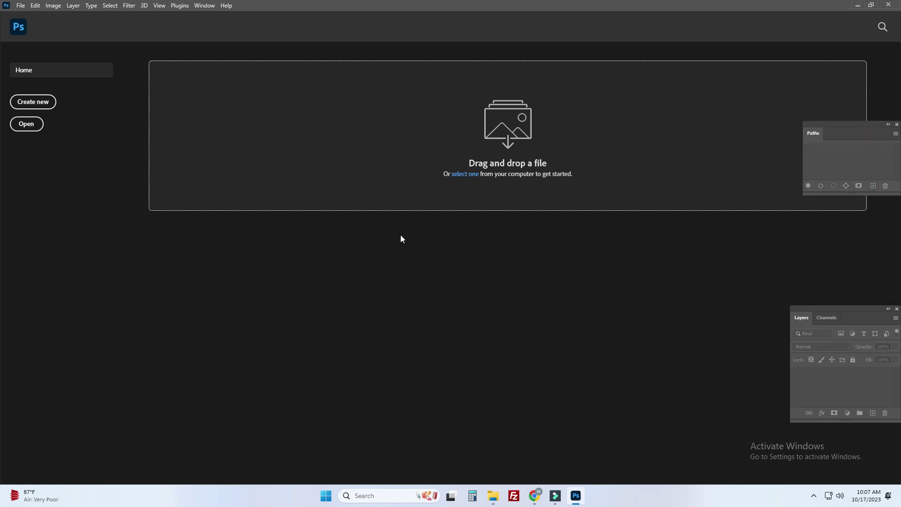
pyautogui.click(21, 6)
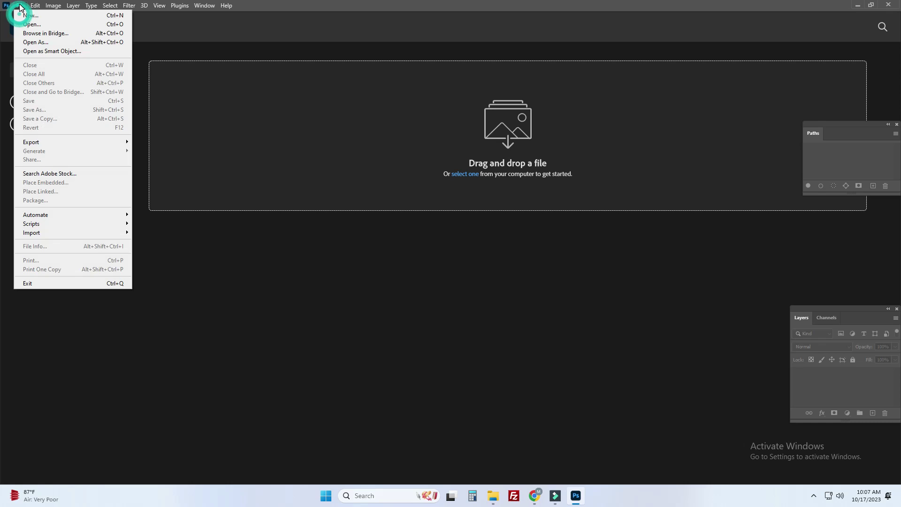
pyautogui.click(34, 26)
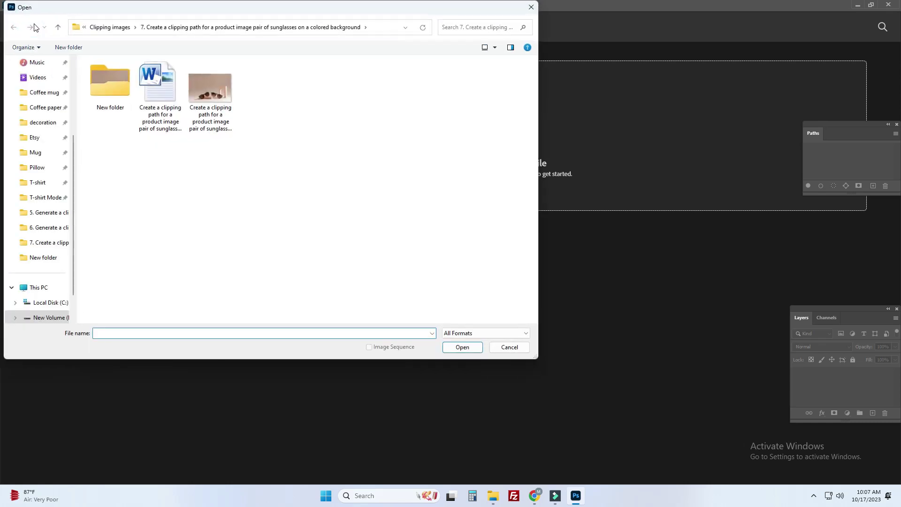
pyautogui.click(208, 88)
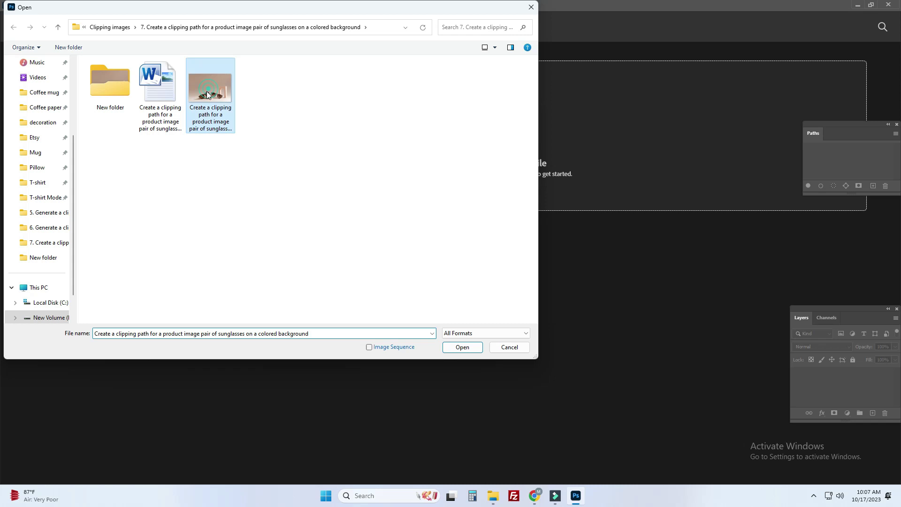
# Open the sunglasses photo and switch to the Pen Tool
pyautogui.click(470, 348)
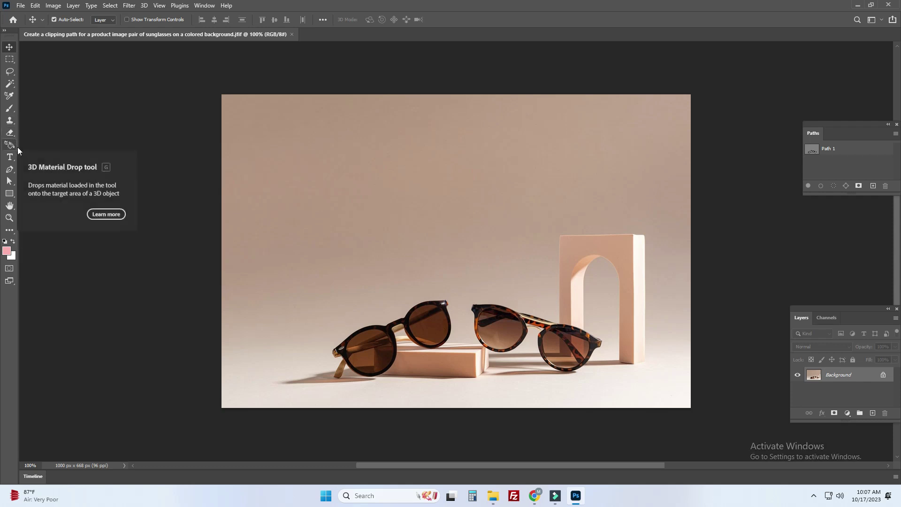
pyautogui.click(11, 173)
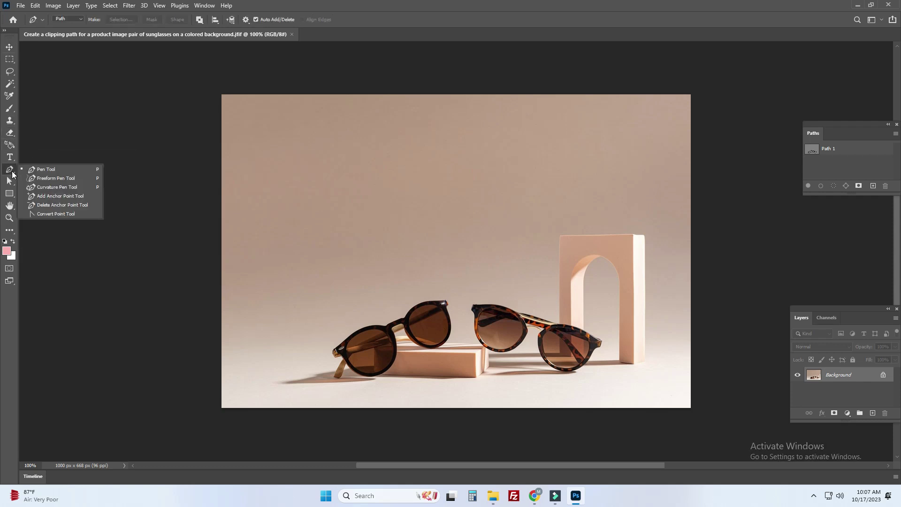
pyautogui.click(45, 172)
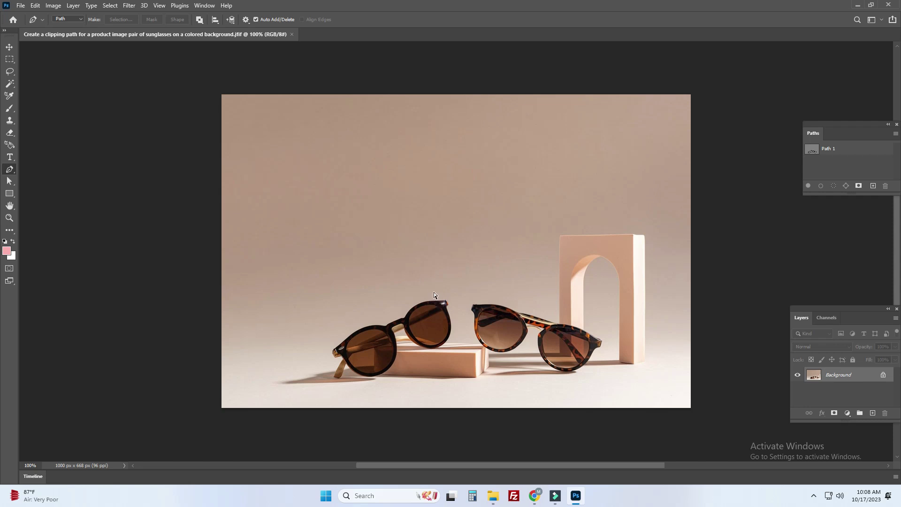
# Zoom in on the left sunglasses' hinge and place a first point on the frame edge
pyautogui.hotkey('ctrl', '+')
pyautogui.hotkey('ctrl', '+')
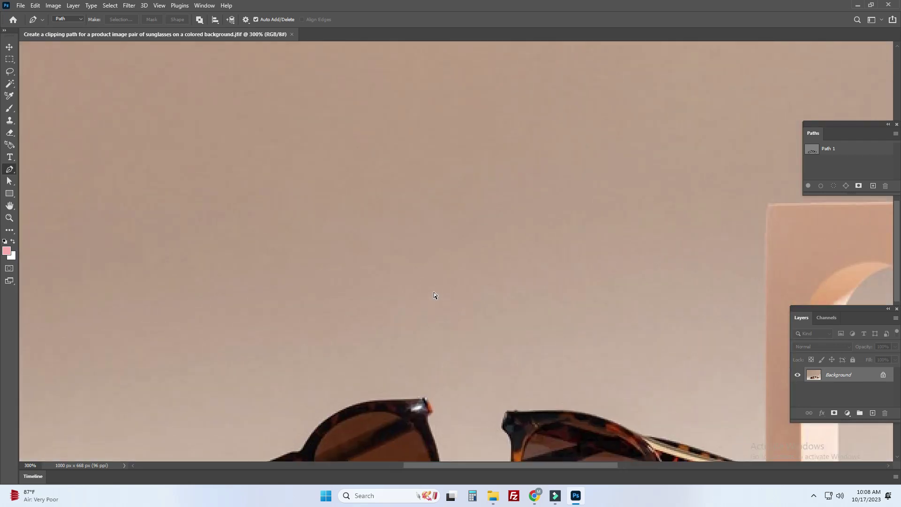
pyautogui.moveTo(433, 292); pyautogui.dragTo(390, 158)
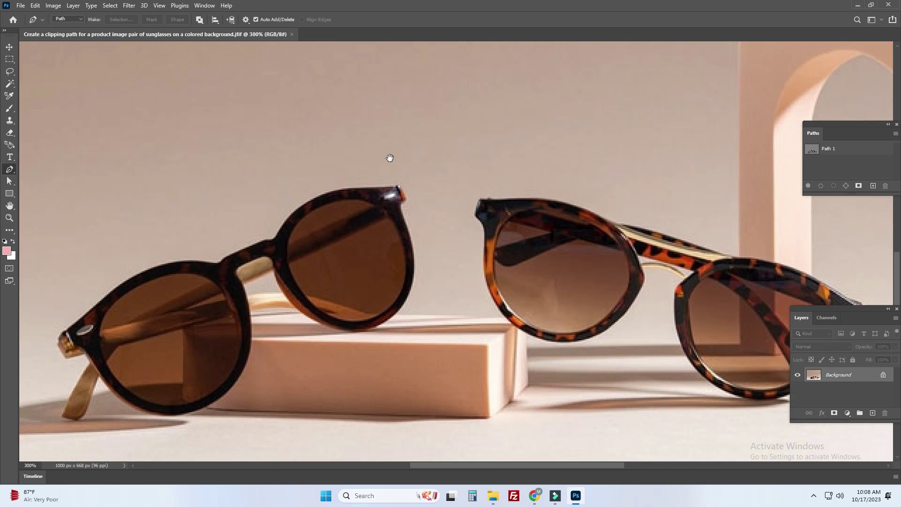
pyautogui.hotkey('ctrl', '-')
pyautogui.hotkey('ctrl', '-')
pyautogui.hotkey('ctrl', '-')
pyautogui.hotkey('ctrl', '-')
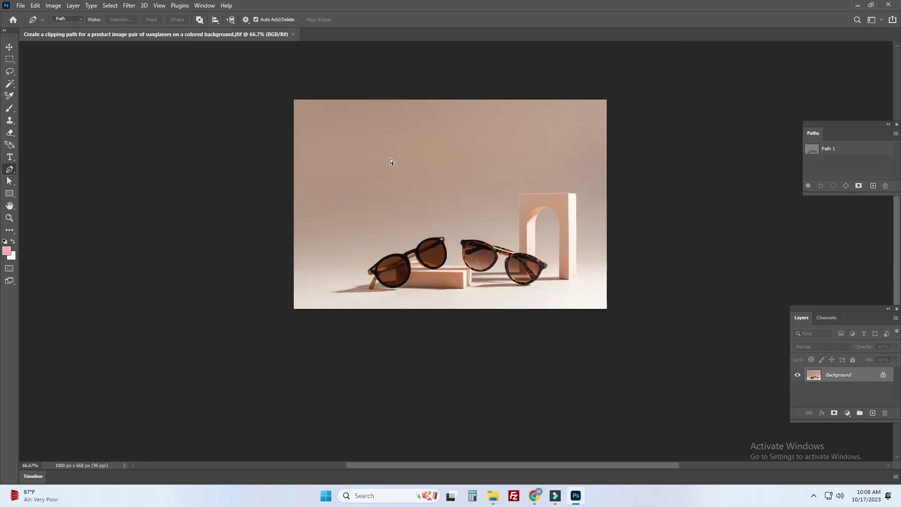
pyautogui.hotkey('ctrl', '+')
pyautogui.hotkey('ctrl', '+')
pyautogui.hotkey('ctrl', '+')
pyautogui.hotkey('ctrl', '+')
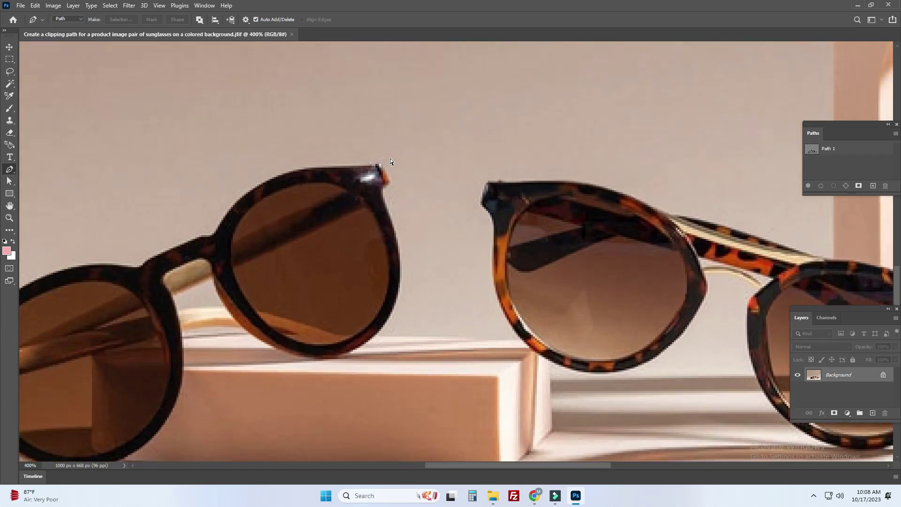
pyautogui.hotkey('ctrl', '+')
pyautogui.moveTo(27, 312); pyautogui.dragTo(346, 226)
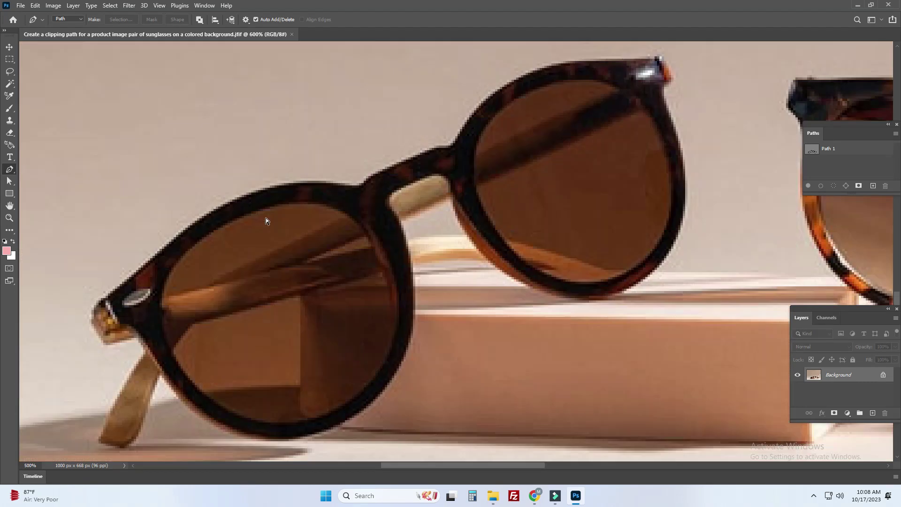
pyautogui.click(199, 223)
pyautogui.hscroll(-3, 270, 224)
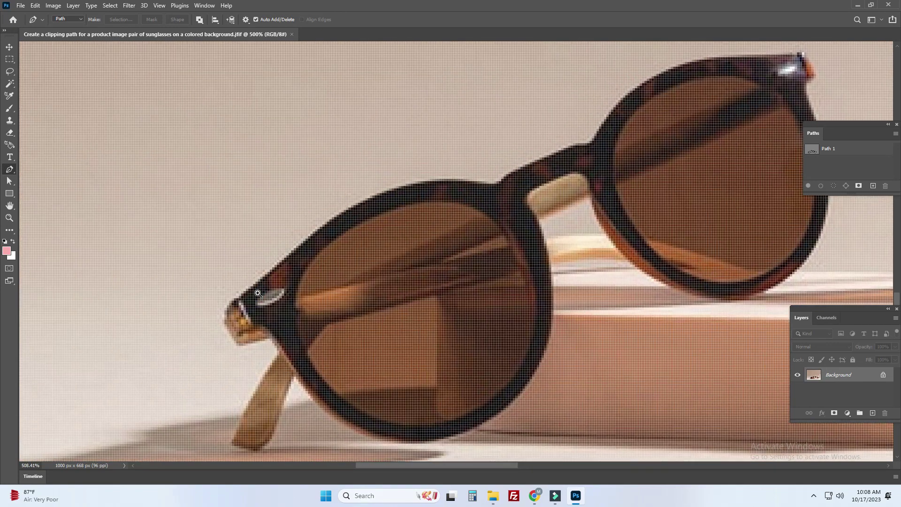
pyautogui.moveTo(253, 288); pyautogui.dragTo(304, 291)
pyautogui.scroll(-3, 304, 291)
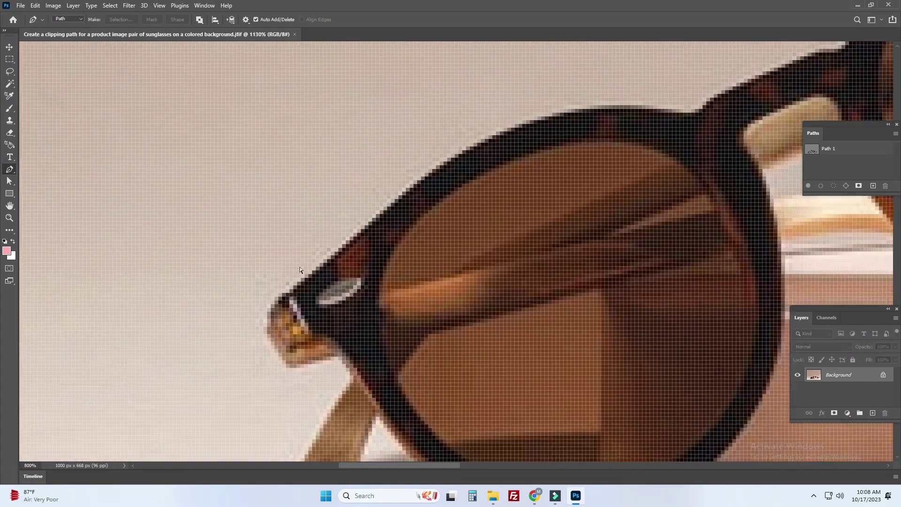
pyautogui.scroll(-2, 300, 270)
pyautogui.scroll(-1, 324, 261)
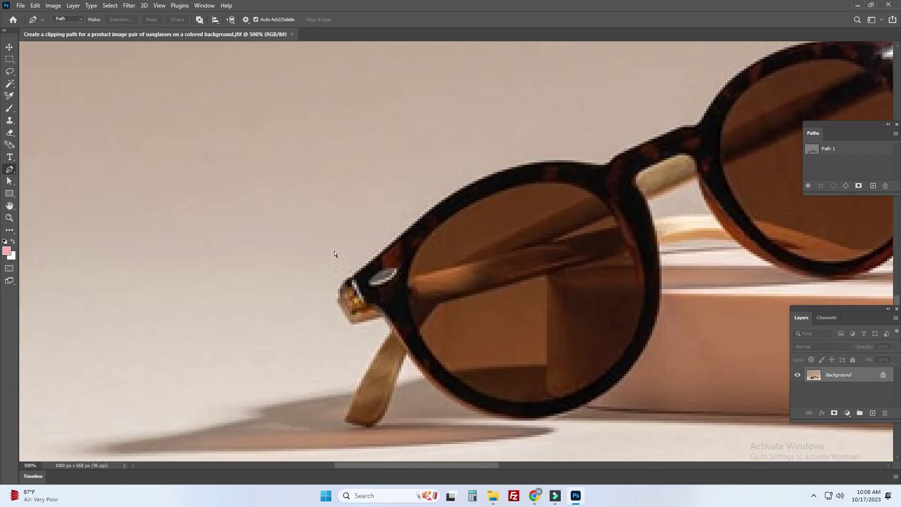
pyautogui.scroll(2, 307, 307)
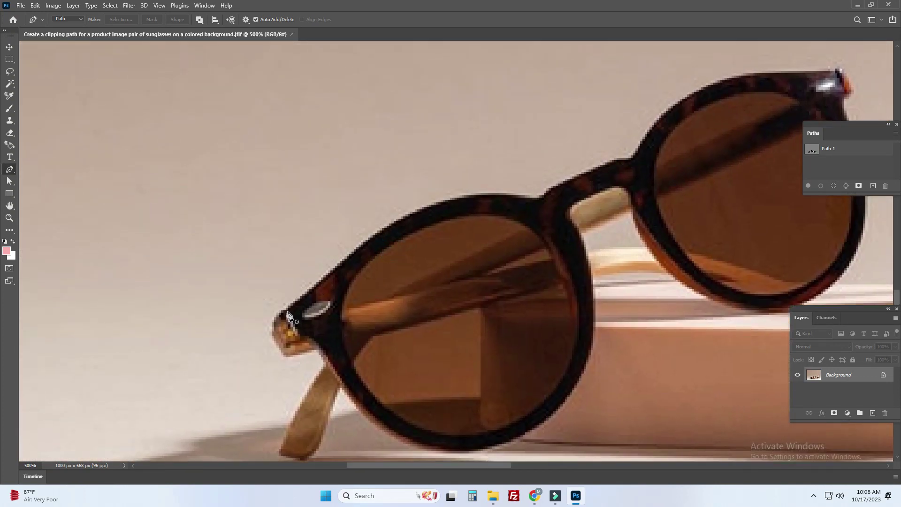
# Trace curved anchors from the left hinge along the frame top to the bridge
pyautogui.moveTo(288, 311)
pyautogui.mouseDown()
pyautogui.moveTo(357, 251)
pyautogui.moveTo(330, 281)
pyautogui.mouseUp()
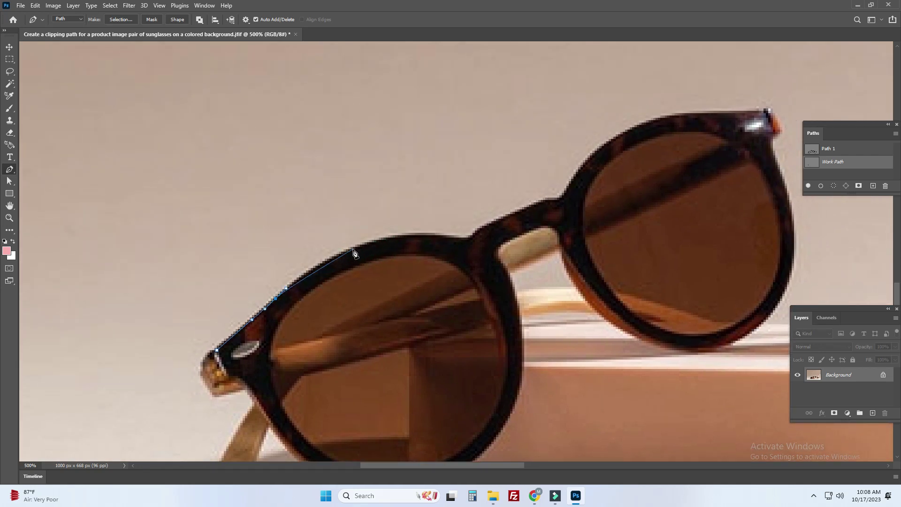
pyautogui.moveTo(352, 249); pyautogui.dragTo(381, 240)
pyautogui.moveTo(429, 236); pyautogui.dragTo(379, 243)
pyautogui.click(373, 245)
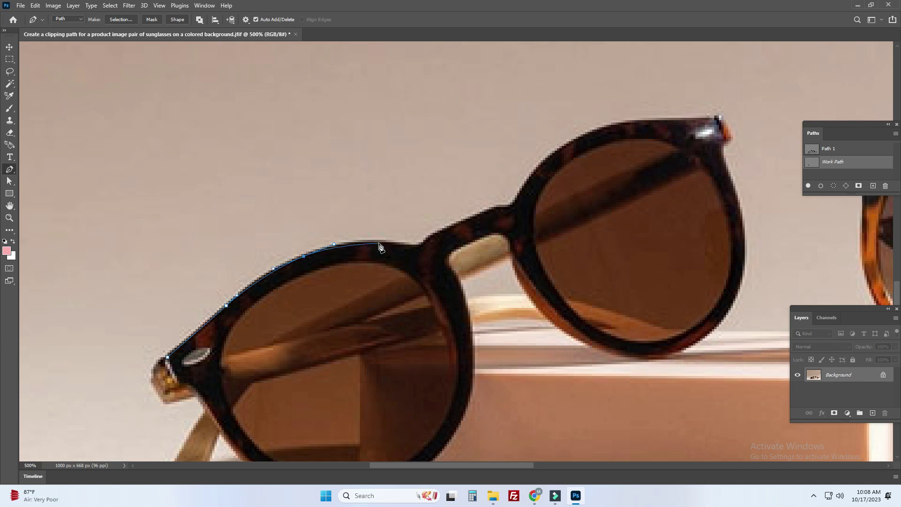
pyautogui.moveTo(379, 242)
pyautogui.mouseDown()
pyautogui.moveTo(417, 248)
pyautogui.moveTo(435, 236)
pyautogui.moveTo(346, 264)
pyautogui.mouseUp()
pyautogui.click(372, 255)
pyautogui.moveTo(400, 242); pyautogui.dragTo(402, 241)
pyautogui.click(407, 240)
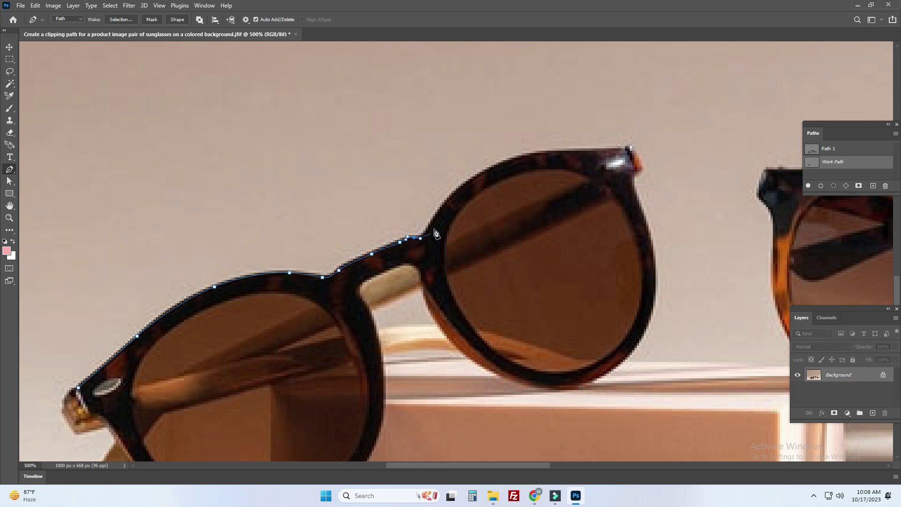
# Continue the path over the right lens and temple tip, down to the lens bottom
pyautogui.moveTo(432, 223)
pyautogui.mouseDown()
pyautogui.moveTo(441, 209)
pyautogui.moveTo(373, 280)
pyautogui.mouseUp()
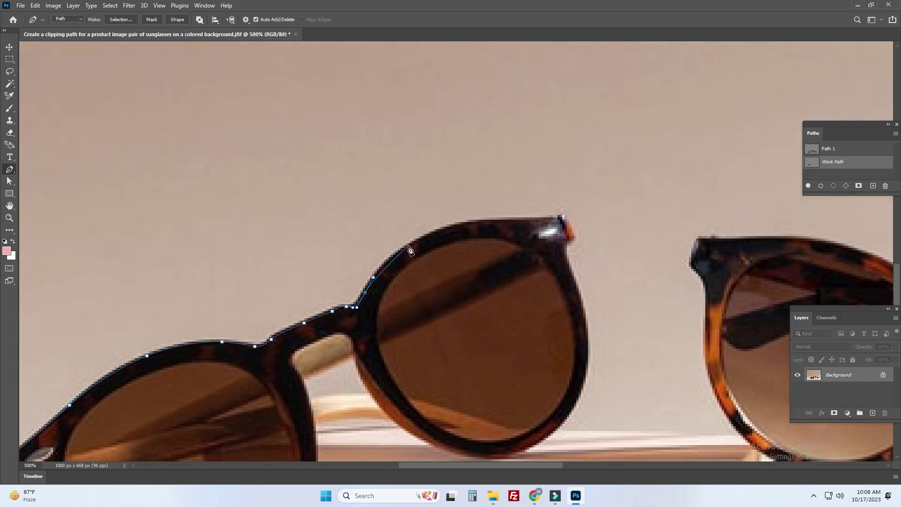
pyautogui.moveTo(407, 245)
pyautogui.mouseDown()
pyautogui.moveTo(428, 232)
pyautogui.moveTo(405, 242)
pyautogui.mouseUp()
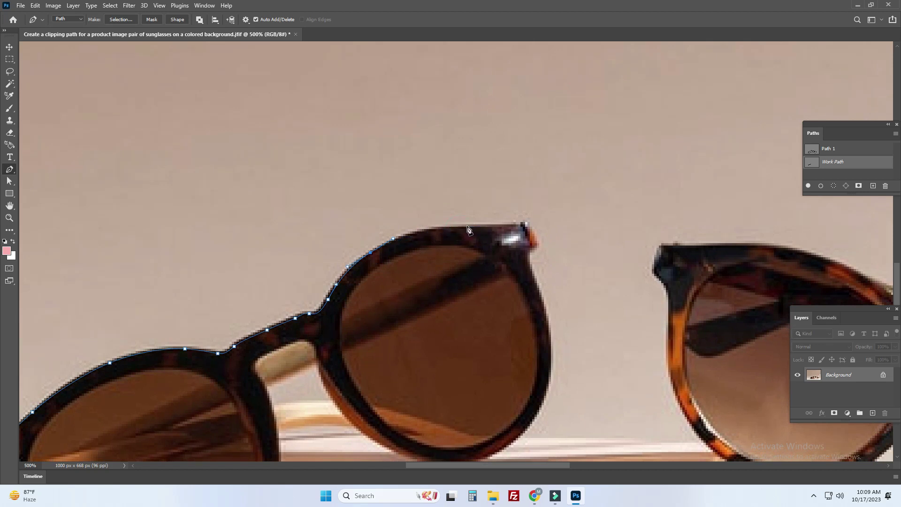
pyautogui.moveTo(459, 227); pyautogui.dragTo(486, 227)
pyautogui.click(522, 226)
pyautogui.click(538, 244)
pyautogui.click(530, 249)
pyautogui.moveTo(535, 282); pyautogui.dragTo(543, 301)
pyautogui.scroll(-1, 544, 304)
pyautogui.scroll(-2, 546, 282)
pyautogui.moveTo(553, 332); pyautogui.dragTo(545, 370)
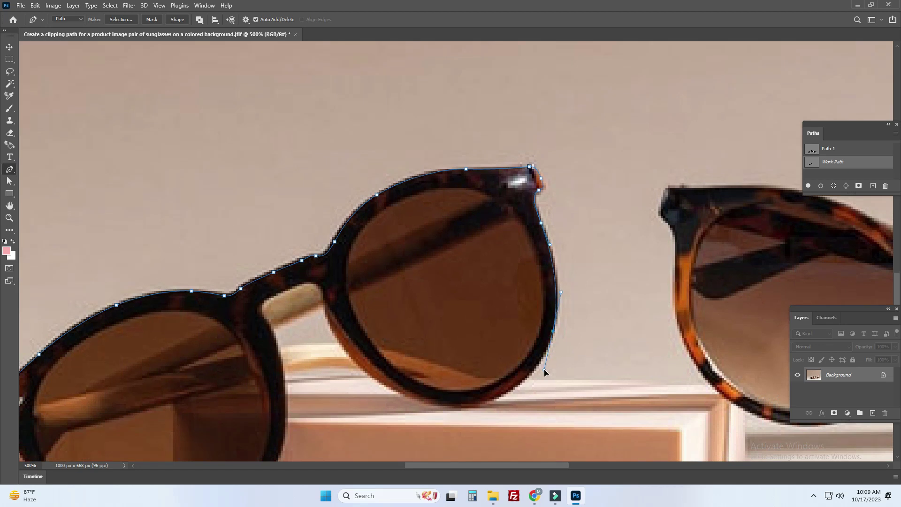
pyautogui.scroll(-1, 542, 366)
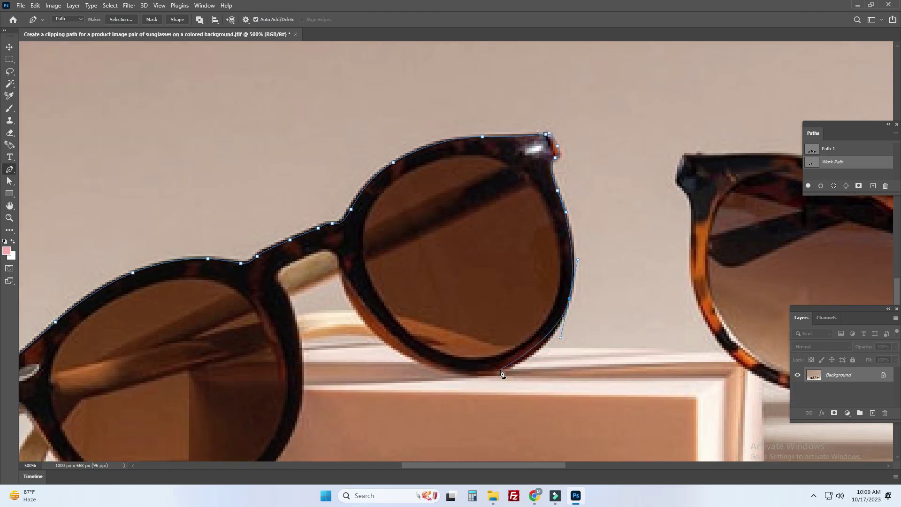
pyautogui.moveTo(499, 372)
pyautogui.mouseDown()
pyautogui.moveTo(474, 380)
pyautogui.moveTo(505, 378)
pyautogui.mouseUp()
pyautogui.moveTo(433, 357)
pyautogui.mouseDown()
pyautogui.moveTo(402, 345)
pyautogui.moveTo(435, 386)
pyautogui.mouseUp()
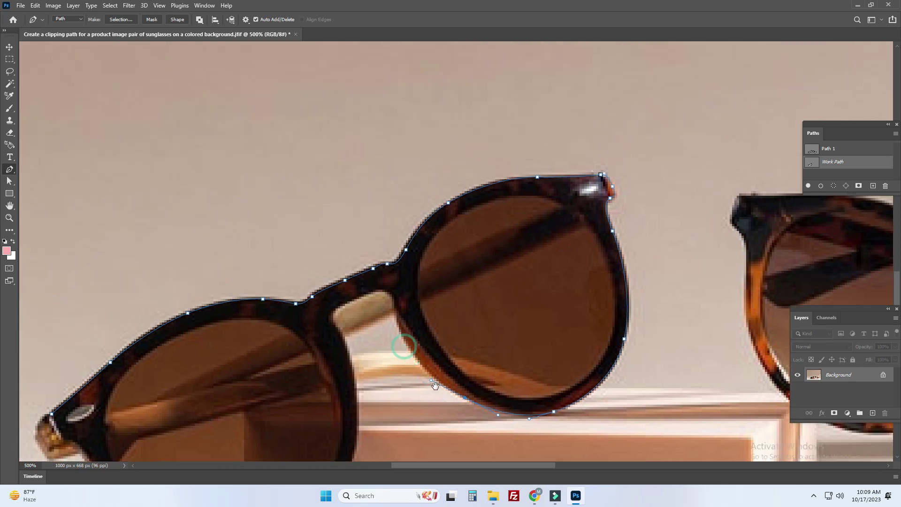
# Trace the lower edge across both lenses to the left lens's lower-left corner
pyautogui.click(430, 378)
pyautogui.click(431, 382)
pyautogui.click(409, 375)
pyautogui.click(354, 382)
pyautogui.moveTo(353, 381); pyautogui.dragTo(331, 389)
pyautogui.moveTo(359, 411); pyautogui.dragTo(373, 300)
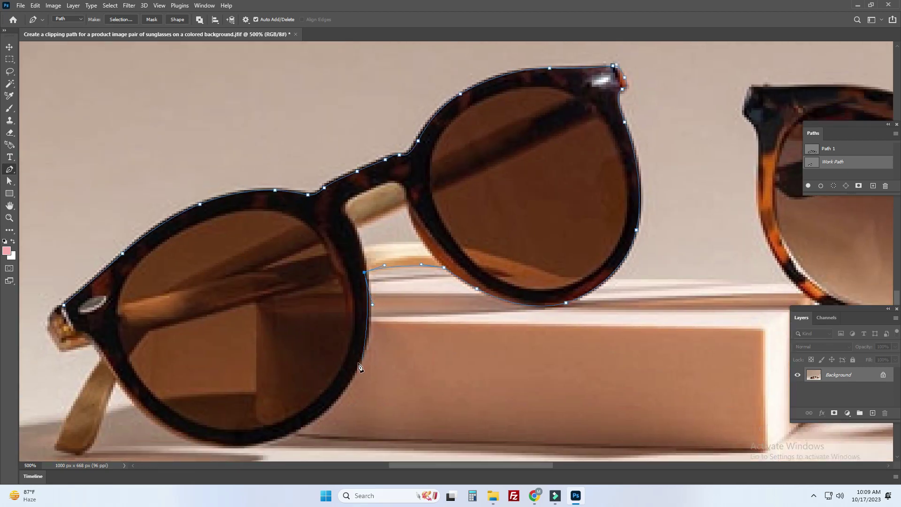
pyautogui.moveTo(355, 373)
pyautogui.mouseDown()
pyautogui.moveTo(342, 401)
pyautogui.moveTo(398, 368)
pyautogui.mouseUp()
pyautogui.moveTo(327, 407); pyautogui.dragTo(296, 418)
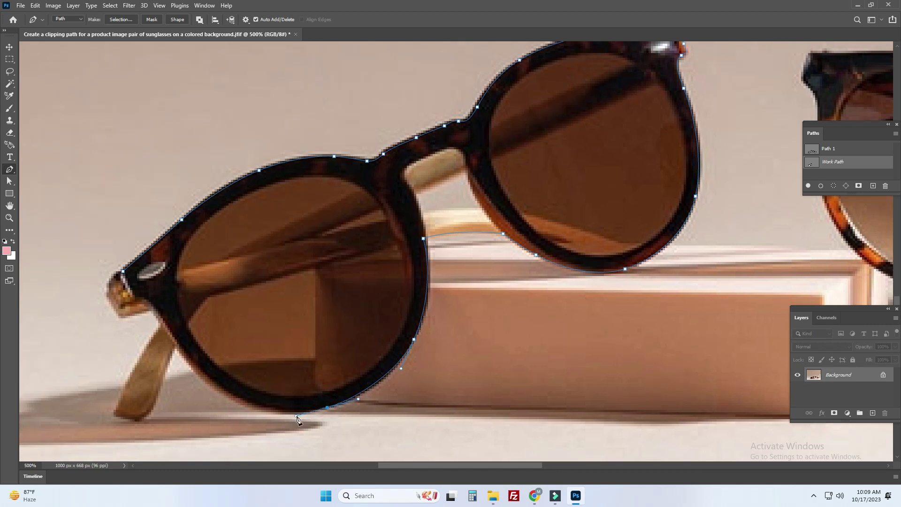
pyautogui.hscroll(-2, 291, 415)
pyautogui.moveTo(263, 398)
pyautogui.mouseDown()
pyautogui.moveTo(243, 388)
pyautogui.moveTo(265, 390)
pyautogui.mouseUp()
pyautogui.click(236, 384)
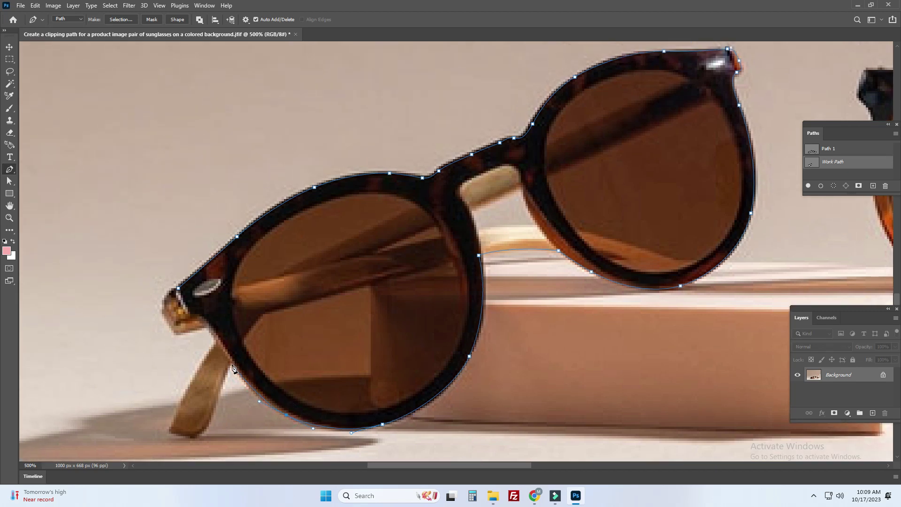
pyautogui.moveTo(232, 365); pyautogui.dragTo(221, 346)
# Outline the left temple and hinge, then close the path at its starting point
pyautogui.moveTo(214, 411); pyautogui.dragTo(209, 426)
pyautogui.click(197, 434)
pyautogui.click(177, 434)
pyautogui.moveTo(178, 415)
pyautogui.mouseDown()
pyautogui.moveTo(183, 406)
pyautogui.moveTo(180, 412)
pyautogui.mouseUp()
pyautogui.moveTo(211, 362); pyautogui.dragTo(194, 403)
pyautogui.click(198, 380)
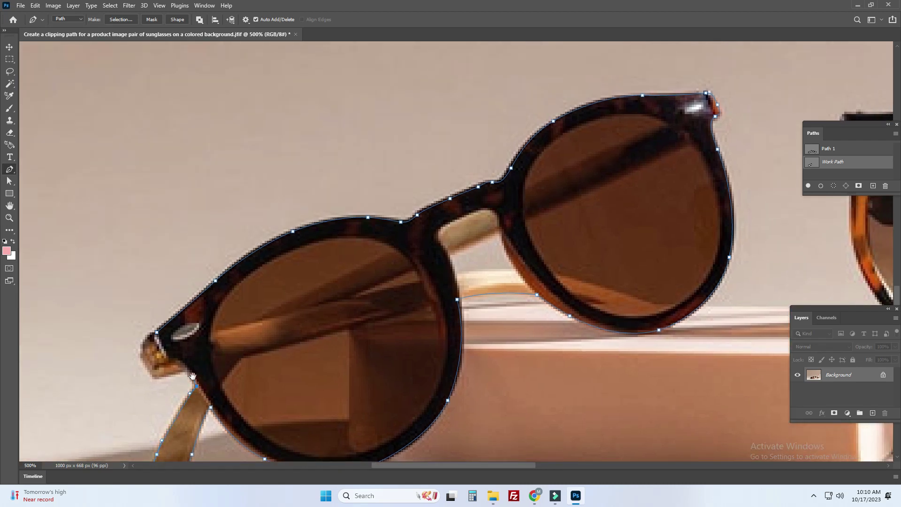
pyautogui.moveTo(192, 376); pyautogui.dragTo(225, 382)
pyautogui.click(222, 376)
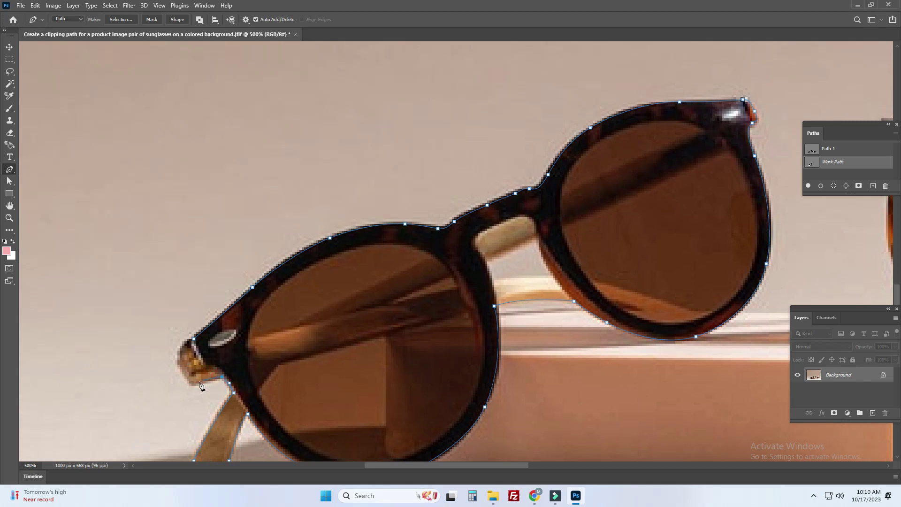
pyautogui.moveTo(188, 378); pyautogui.dragTo(175, 360)
pyautogui.click(193, 339)
# Trace and close a separate path around the gap under the bridge
pyautogui.hscroll(5, 319, 282)
pyautogui.moveTo(354, 292); pyautogui.dragTo(393, 285)
pyautogui.click(420, 285)
pyautogui.click(403, 247)
pyautogui.moveTo(347, 271); pyautogui.dragTo(354, 281)
pyautogui.click(355, 292)
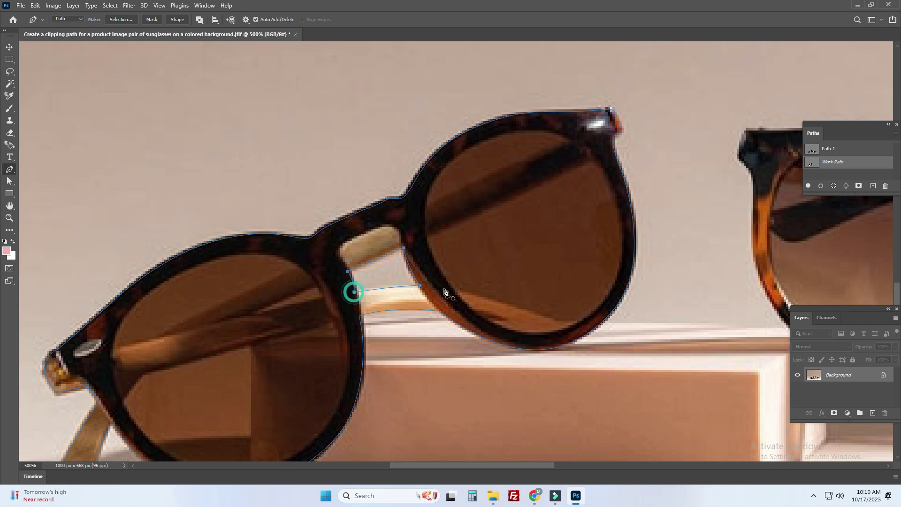
pyautogui.moveTo(492, 291); pyautogui.dragTo(467, 291)
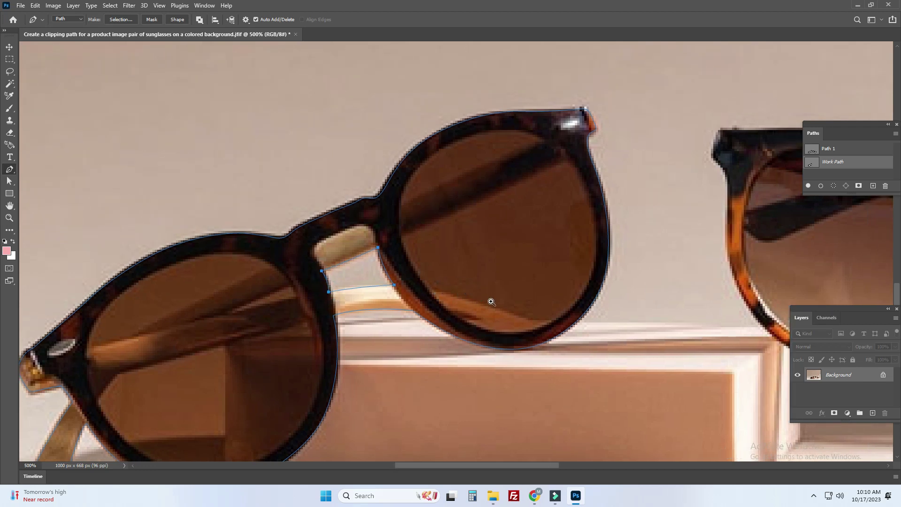
pyautogui.scroll(-3, 467, 290)
# Start a path at the tortoiseshell frame's top-left and curve it along the top
pyautogui.scroll(-2, 467, 283)
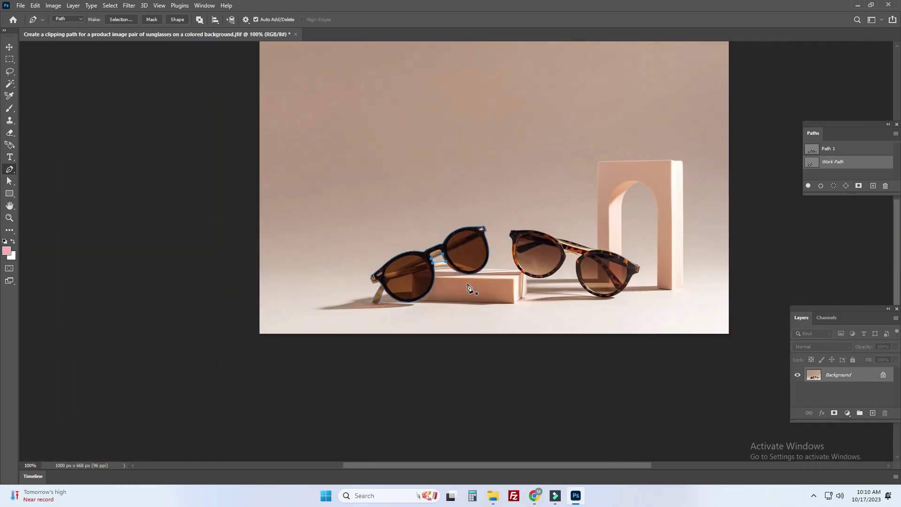
pyautogui.moveTo(467, 284); pyautogui.dragTo(268, 303)
pyautogui.scroll(2, 259, 306)
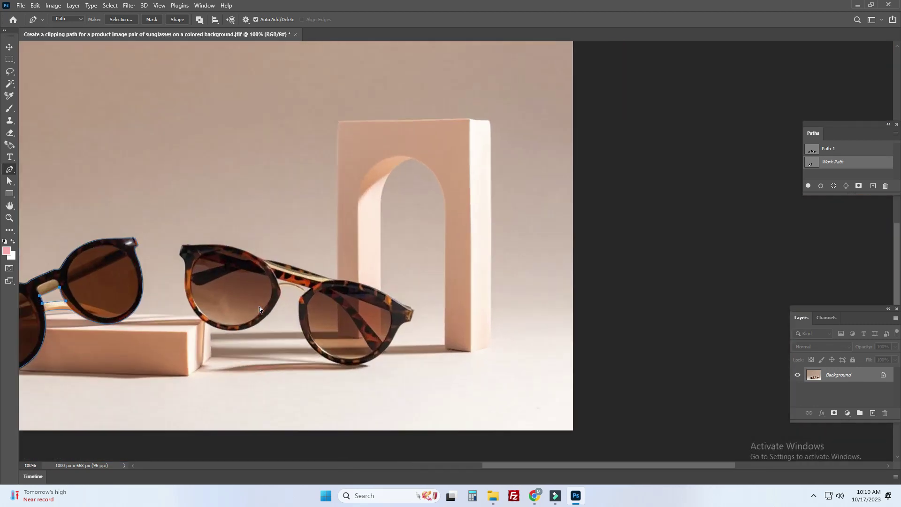
pyautogui.scroll(1, 259, 306)
pyautogui.hscroll(-3, 503, 236)
pyautogui.scroll(1, 523, 230)
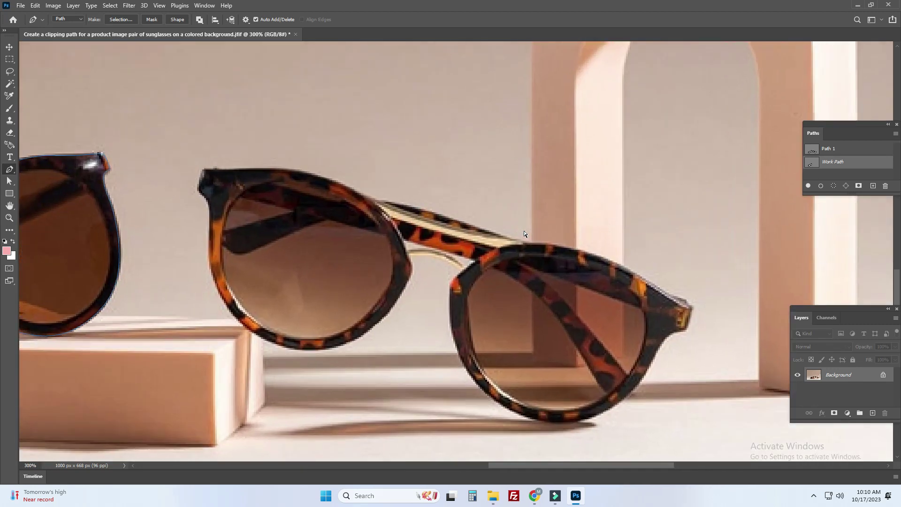
pyautogui.scroll(1, 524, 231)
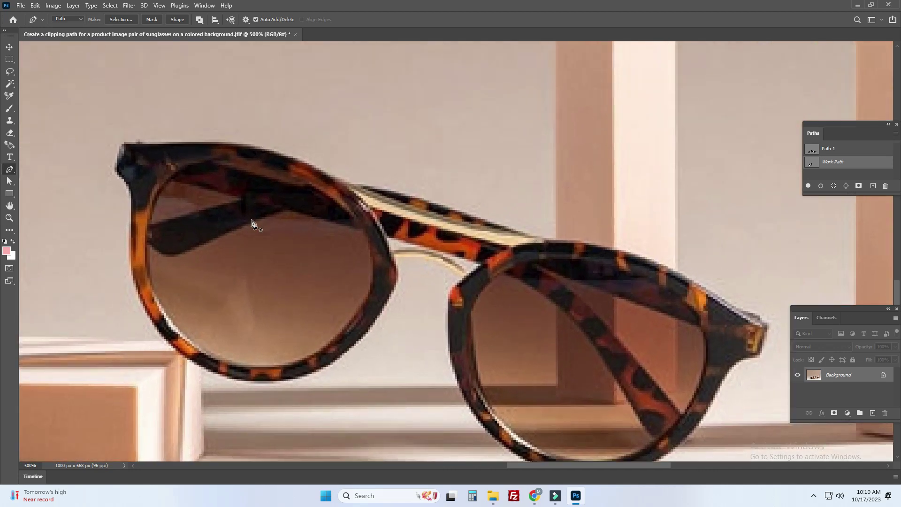
pyautogui.scroll(2, 254, 226)
pyautogui.hscroll(-1, 253, 225)
pyautogui.moveTo(172, 214); pyautogui.dragTo(202, 214)
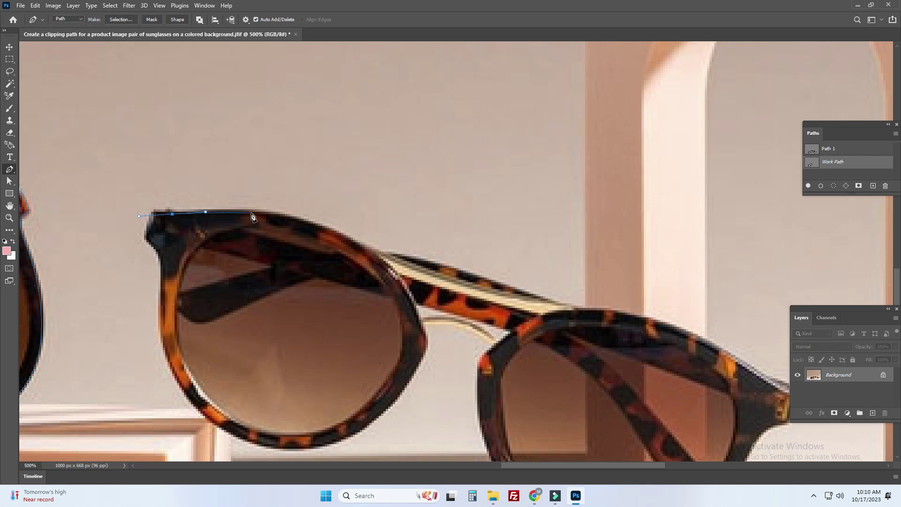
pyautogui.moveTo(252, 212); pyautogui.dragTo(272, 215)
pyautogui.hscroll(2, 352, 235)
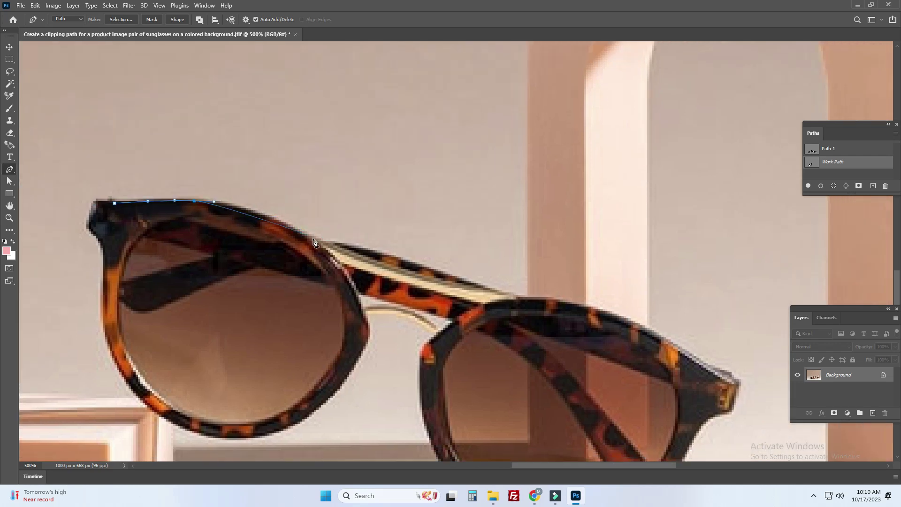
pyautogui.moveTo(318, 244)
pyautogui.mouseDown()
pyautogui.moveTo(362, 275)
pyautogui.moveTo(354, 248)
pyautogui.moveTo(418, 266)
pyautogui.moveTo(257, 264)
pyautogui.mouseUp()
pyautogui.moveTo(312, 282)
pyautogui.mouseDown()
pyautogui.moveTo(335, 294)
pyautogui.moveTo(405, 302)
pyautogui.moveTo(327, 270)
pyautogui.mouseUp()
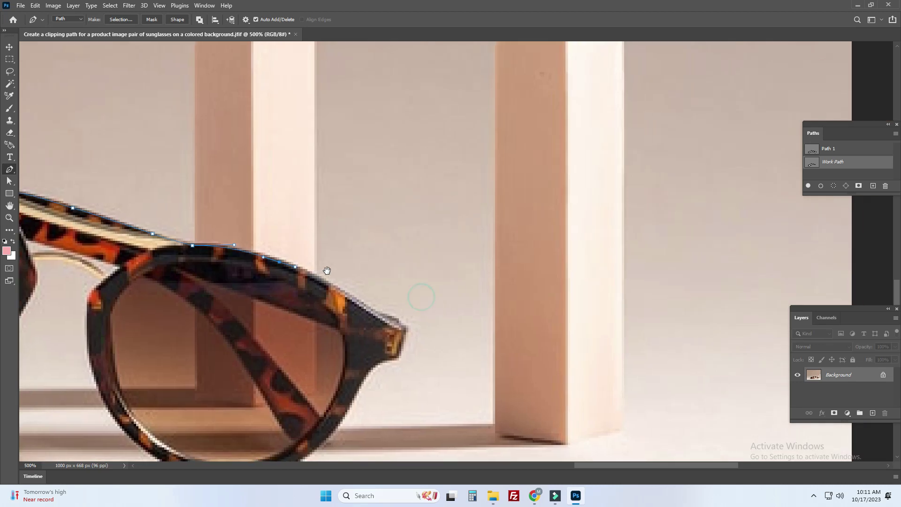
# Trace around the right lens's tip and along its bottom edge
pyautogui.moveTo(379, 313); pyautogui.dragTo(387, 321)
pyautogui.click(439, 348)
pyautogui.hotkey('ctrl', 'z')
pyautogui.click(403, 318)
pyautogui.click(401, 327)
pyautogui.click(400, 348)
pyautogui.click(380, 360)
pyautogui.moveTo(378, 358); pyautogui.dragTo(363, 323)
pyautogui.click(360, 322)
pyautogui.click(376, 287)
pyautogui.click(343, 356)
pyautogui.moveTo(343, 356); pyautogui.dragTo(414, 308)
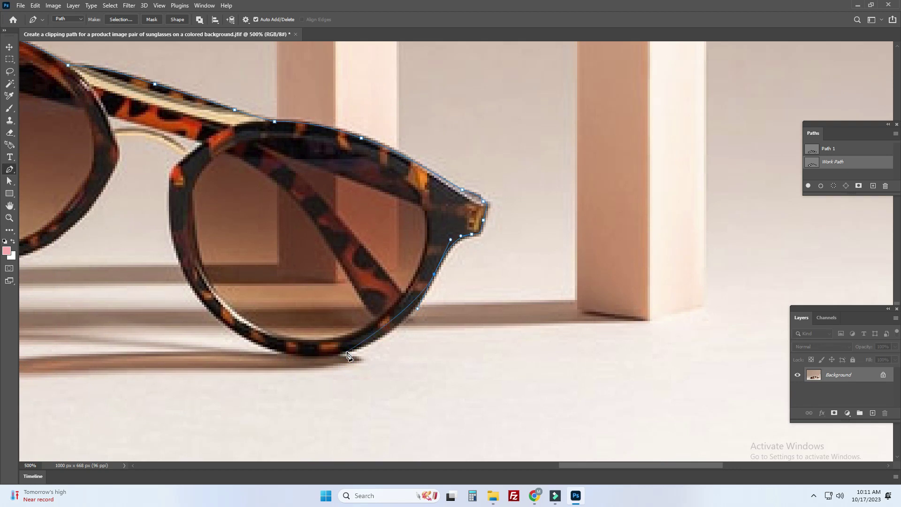
pyautogui.moveTo(343, 351)
pyautogui.mouseDown()
pyautogui.moveTo(297, 365)
pyautogui.moveTo(242, 286)
pyautogui.mouseUp()
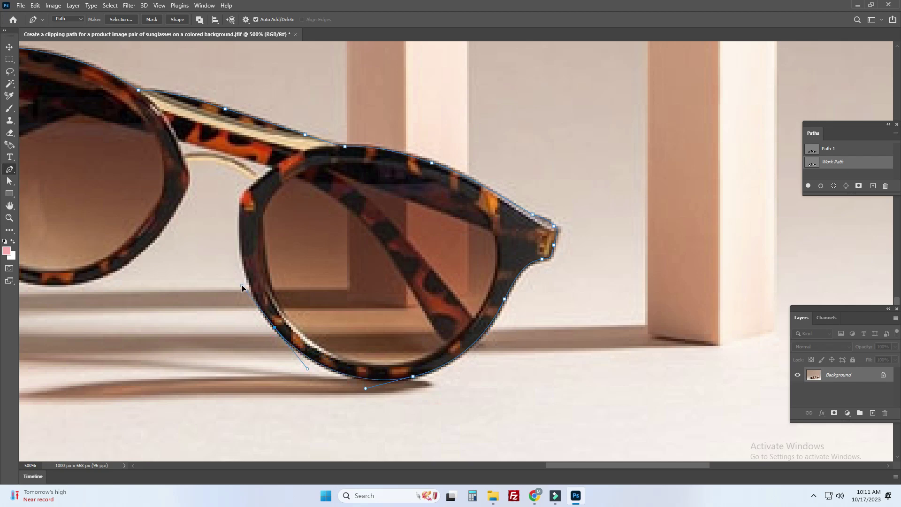
# Trace up past the bridge and along the left lens rim, then delete Path 1
pyautogui.scroll(-3, 241, 287)
pyautogui.scroll(3, 262, 293)
pyautogui.moveTo(262, 285)
pyautogui.mouseDown()
pyautogui.moveTo(261, 263)
pyautogui.moveTo(289, 244)
pyautogui.moveTo(260, 232)
pyautogui.mouseUp()
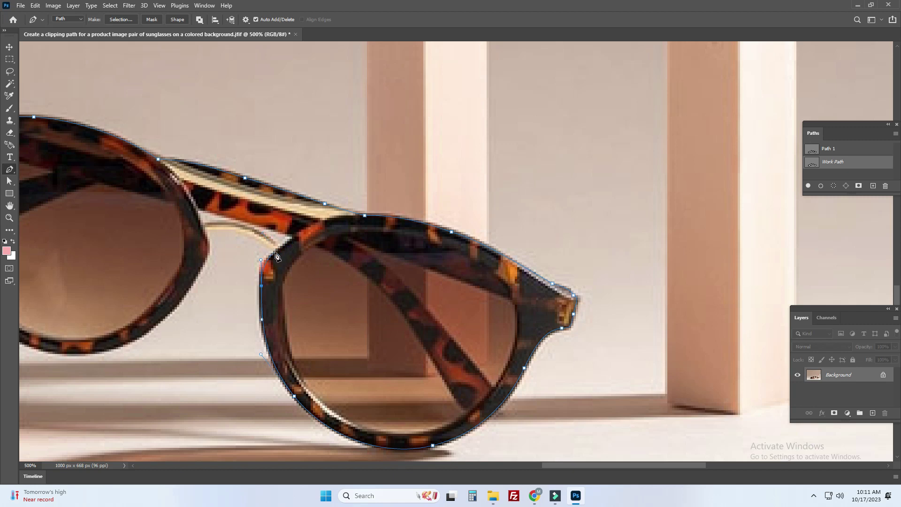
pyautogui.moveTo(276, 254); pyautogui.dragTo(256, 232)
pyautogui.moveTo(202, 230)
pyautogui.mouseDown()
pyautogui.moveTo(192, 232)
pyautogui.moveTo(259, 237)
pyautogui.mouseUp()
pyautogui.click(207, 246)
pyautogui.click(248, 246)
pyautogui.click(240, 260)
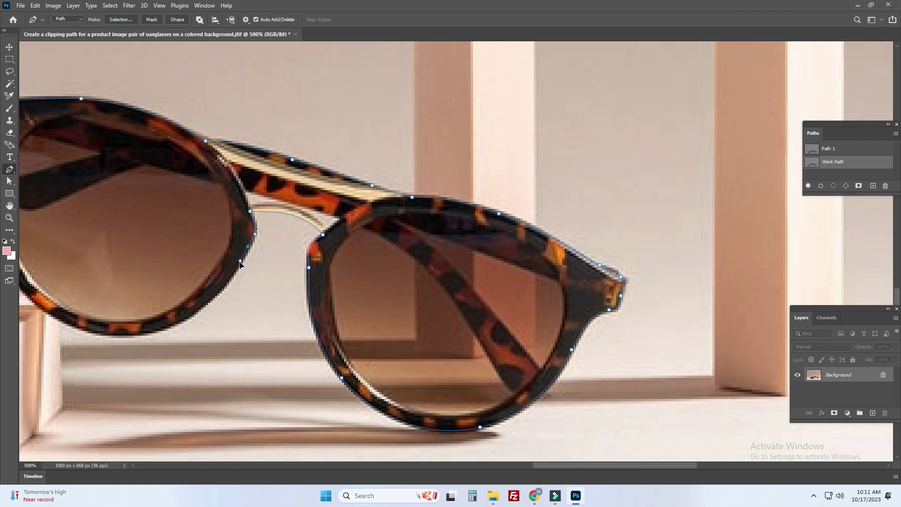
pyautogui.moveTo(238, 276); pyautogui.dragTo(329, 238)
pyautogui.click(266, 284)
pyautogui.moveTo(254, 294)
pyautogui.mouseDown()
pyautogui.moveTo(226, 303)
pyautogui.moveTo(261, 311)
pyautogui.mouseUp()
pyautogui.click(200, 295)
pyautogui.moveTo(193, 294)
pyautogui.mouseDown()
pyautogui.moveTo(177, 288)
pyautogui.moveTo(287, 329)
pyautogui.mouseUp()
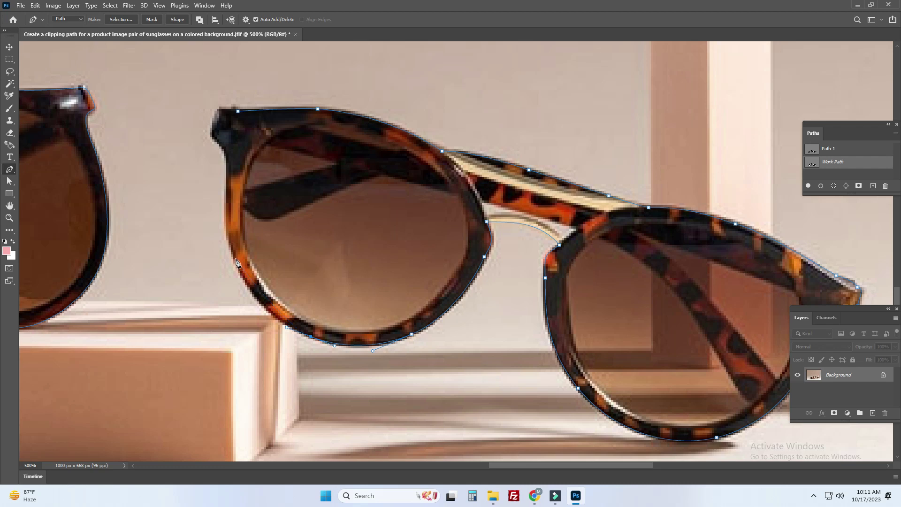
pyautogui.hotkey('ctrl', 'z')
# Reactivate Work Path and close the tortoiseshell outline up the left lens edge
pyautogui.click(859, 150)
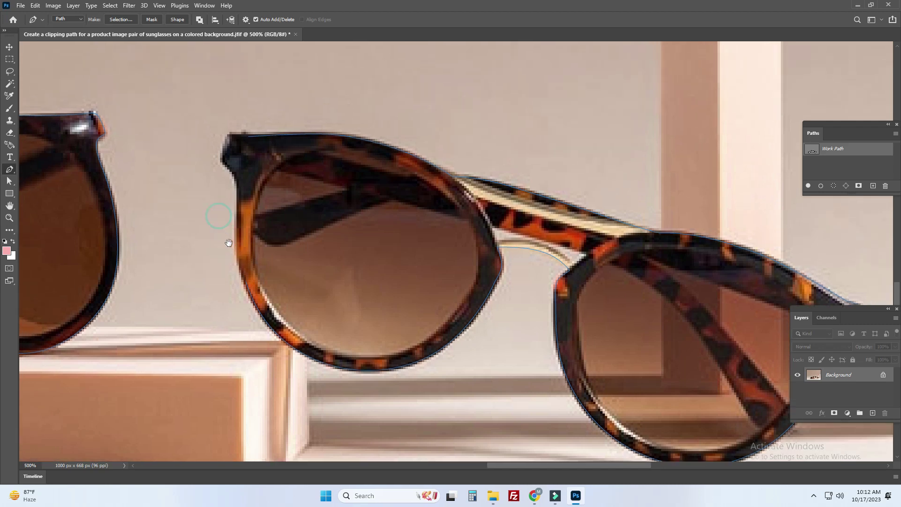
pyautogui.moveTo(218, 216); pyautogui.dragTo(228, 243)
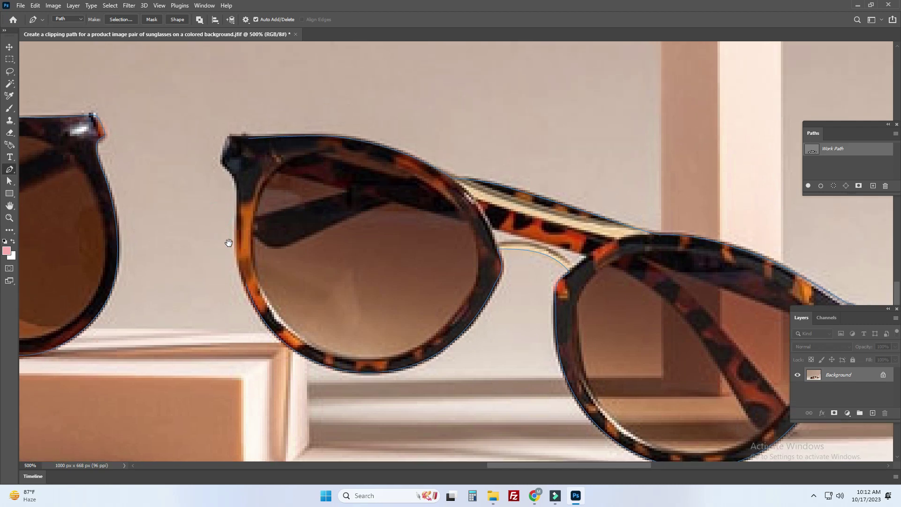
pyautogui.click(239, 201)
pyautogui.click(237, 187)
pyautogui.click(219, 161)
pyautogui.click(227, 135)
pyautogui.moveTo(244, 151); pyautogui.dragTo(263, 225)
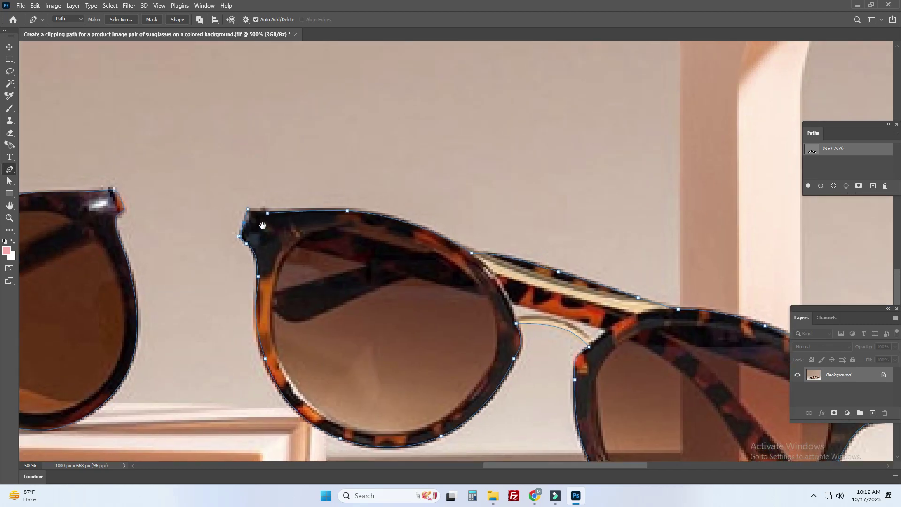
pyautogui.moveTo(266, 214); pyautogui.dragTo(276, 215)
# Trace and close a path around the gap beneath the tortoiseshell bridge
pyautogui.moveTo(113, 312)
pyautogui.mouseDown()
pyautogui.moveTo(282, 281)
pyautogui.moveTo(446, 266)
pyautogui.moveTo(337, 253)
pyautogui.mouseUp()
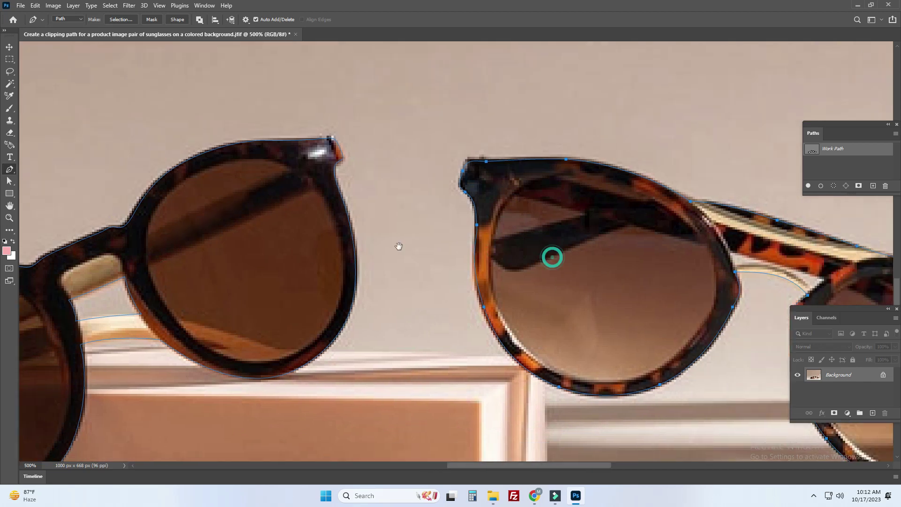
pyautogui.moveTo(551, 258); pyautogui.dragTo(451, 248)
pyautogui.moveTo(529, 246); pyautogui.dragTo(359, 239)
pyautogui.moveTo(493, 256)
pyautogui.mouseDown()
pyautogui.moveTo(467, 256)
pyautogui.moveTo(503, 263)
pyautogui.mouseUp()
pyautogui.click(427, 242)
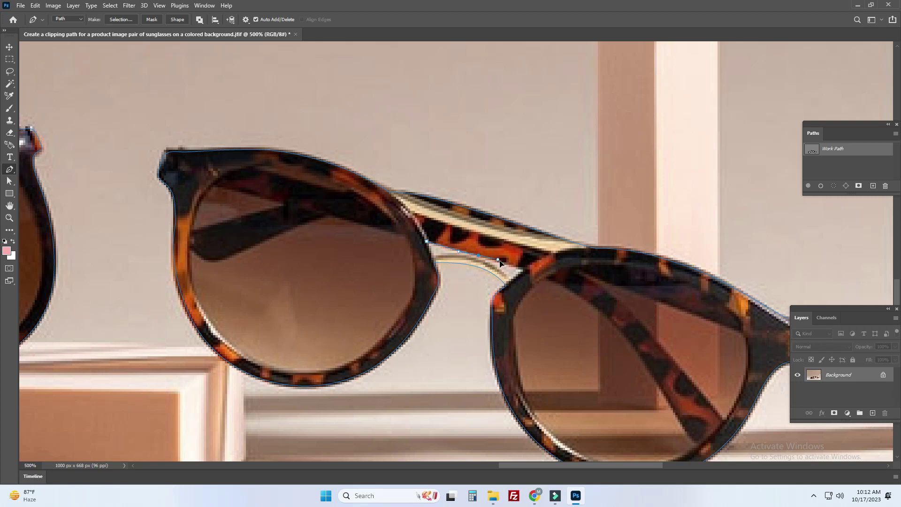
pyautogui.click(525, 269)
pyautogui.moveTo(511, 282); pyautogui.dragTo(495, 260)
pyautogui.moveTo(432, 258); pyautogui.dragTo(398, 263)
pyautogui.keyDown('alt'); pyautogui.click(431, 257); pyautogui.keyUp('alt')
pyautogui.click(426, 242)
# Centre both pairs of sunglasses in view and save the work path as Path 1
pyautogui.scroll(-5, 490, 249)
pyautogui.scroll(-5, 490, 247)
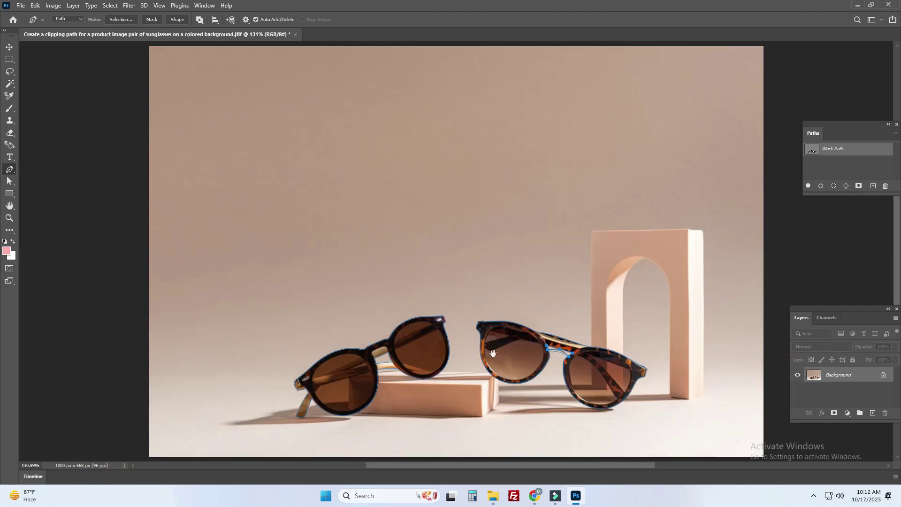
pyautogui.scroll(2, 493, 352)
pyautogui.scroll(2, 475, 302)
pyautogui.moveTo(394, 266); pyautogui.dragTo(416, 258)
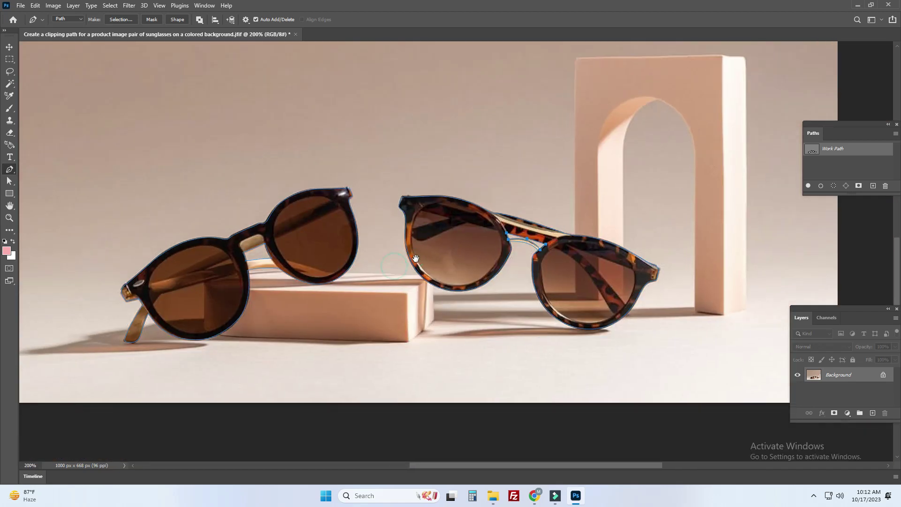
pyautogui.press('a')
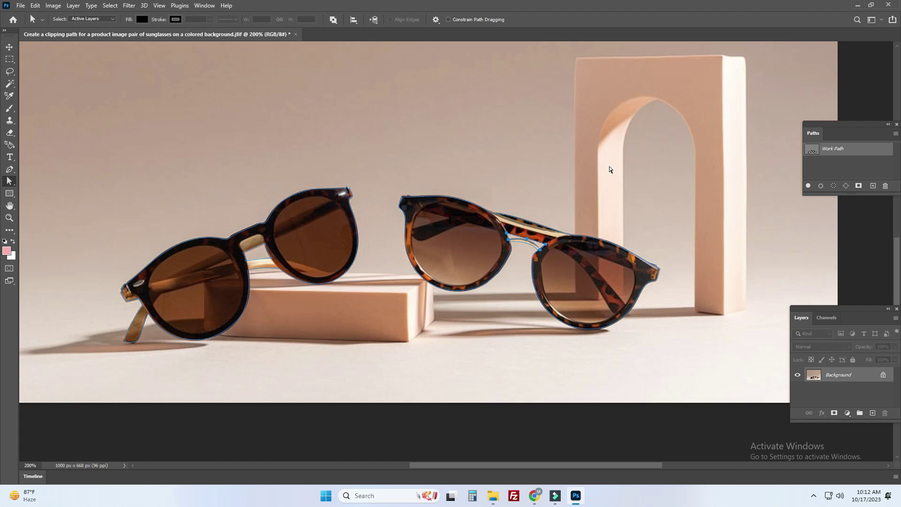
pyautogui.doubleClick(827, 150)
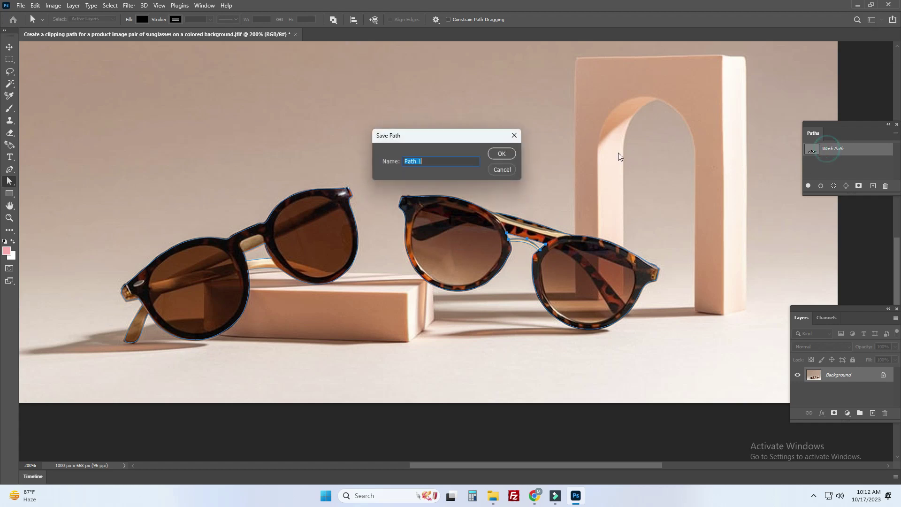
pyautogui.click(500, 154)
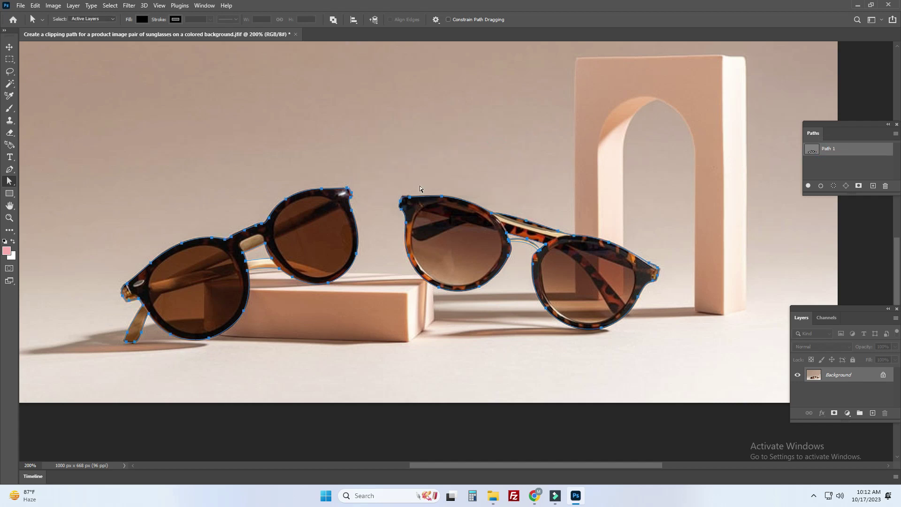
# Nudge Path 1 so it hugs the left sunglasses' frame edges, then view both pairs again
pyautogui.moveTo(392, 249); pyautogui.dragTo(411, 240)
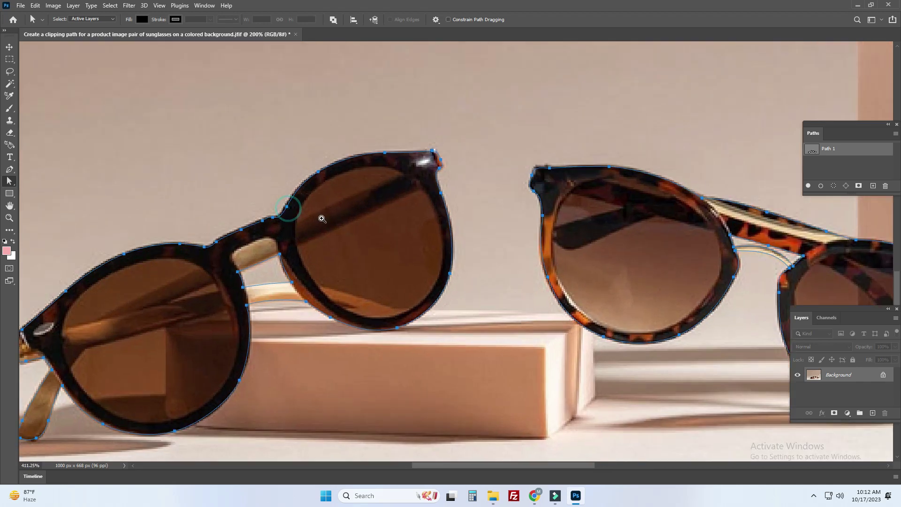
pyautogui.scroll(5, 287, 208)
pyautogui.moveTo(274, 240); pyautogui.dragTo(352, 201)
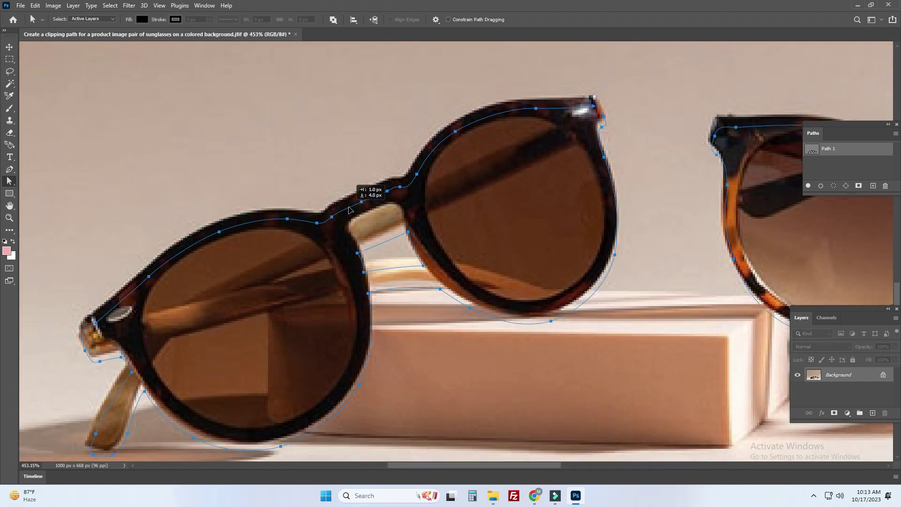
pyautogui.moveTo(353, 201); pyautogui.dragTo(357, 199)
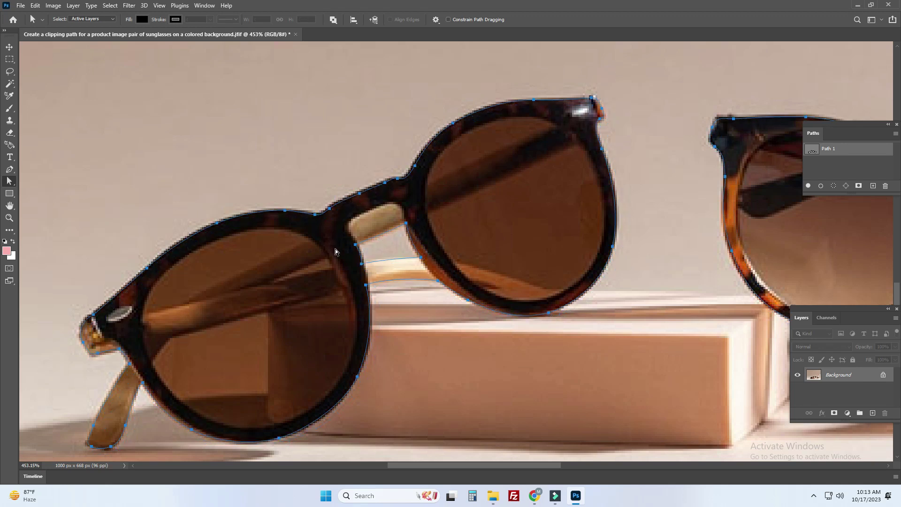
pyautogui.scroll(-5, 449, 261)
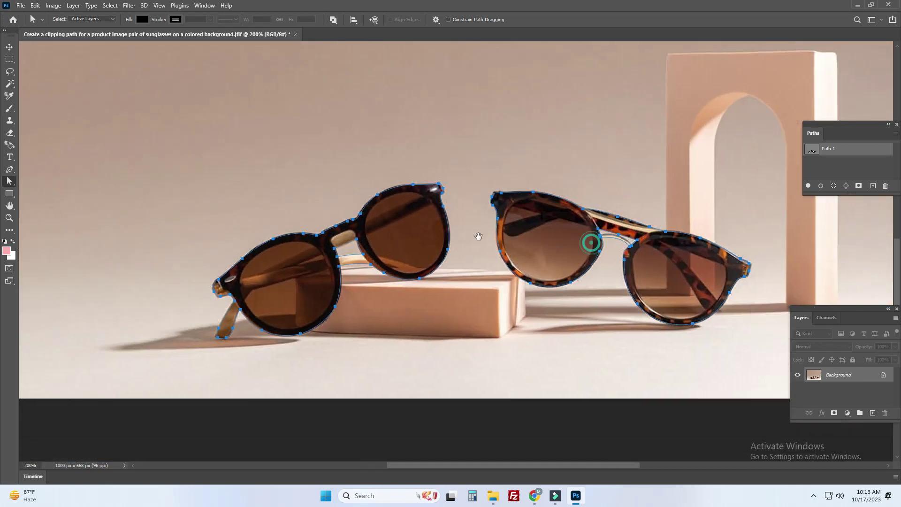
pyautogui.moveTo(478, 236); pyautogui.dragTo(504, 181)
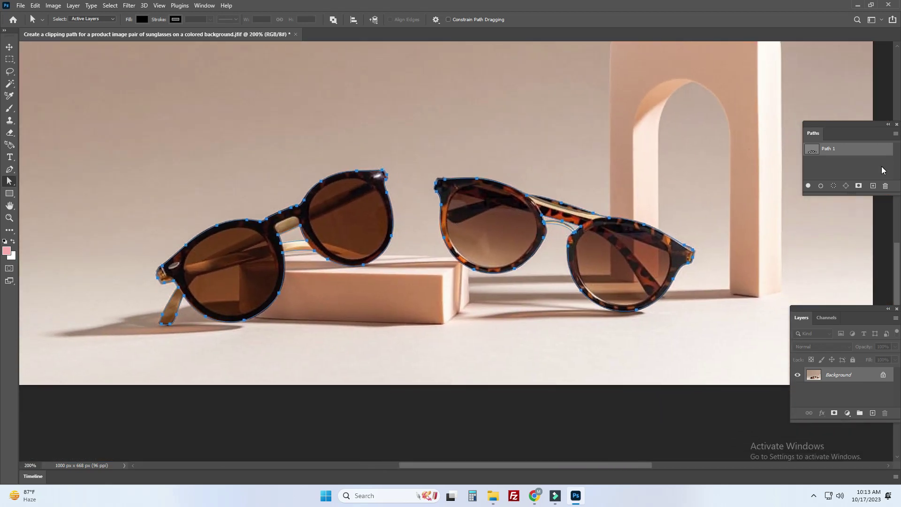
# Convert Path 1 into a selection with the feather radius cleared
pyautogui.click(895, 134)
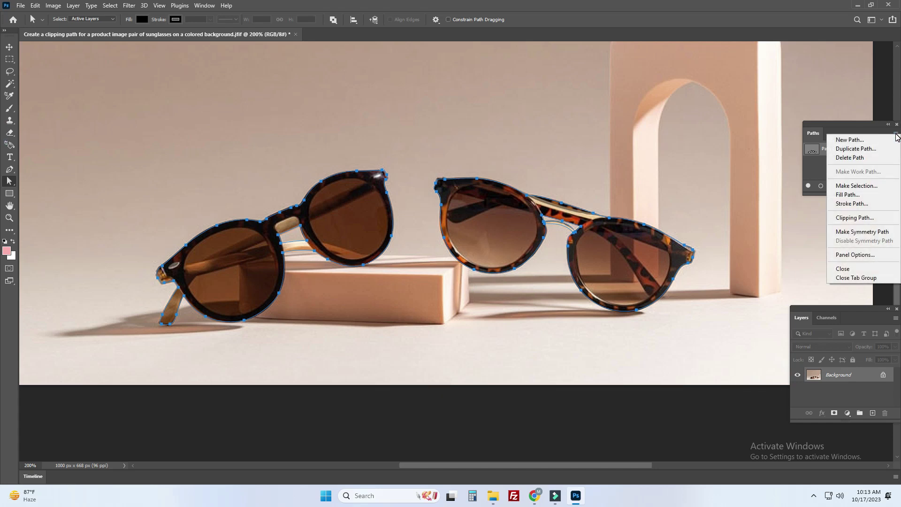
pyautogui.click(861, 186)
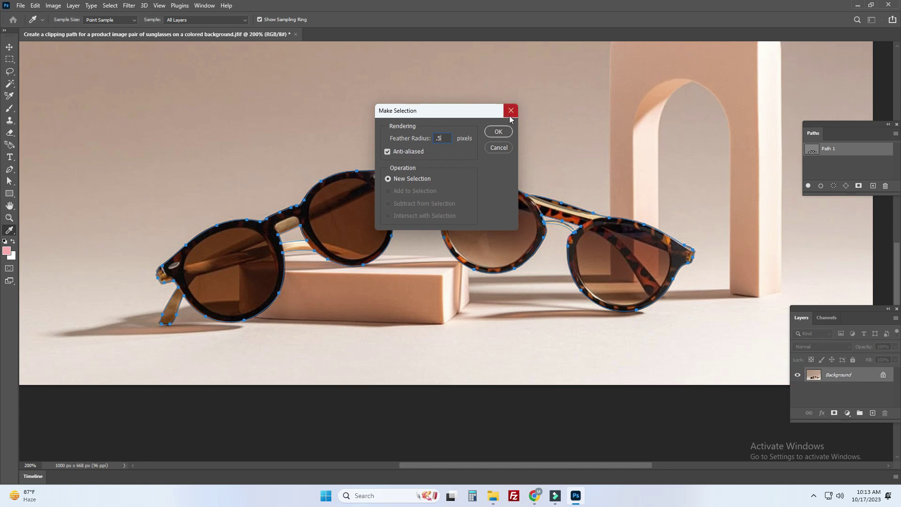
pyautogui.press('BackSpace')
pyautogui.click(499, 132)
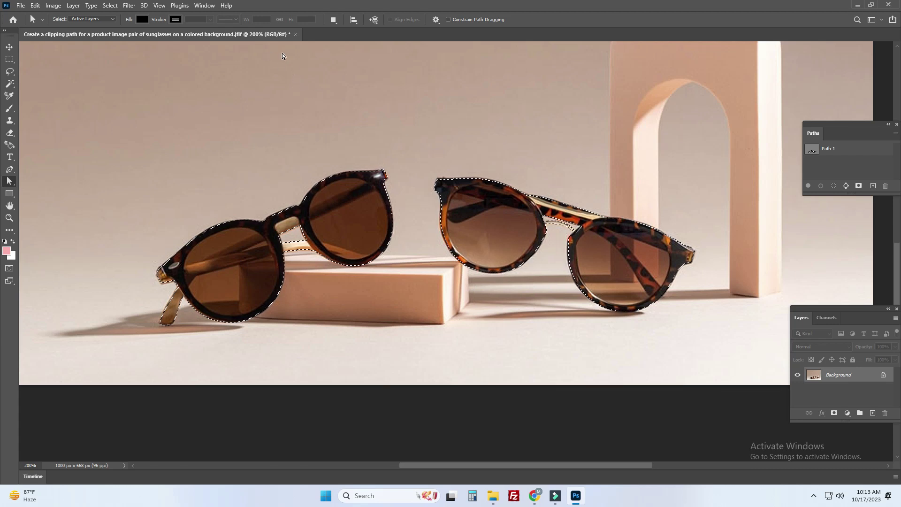
# Feather the selection by 0.5 pixels
pyautogui.click(115, 6)
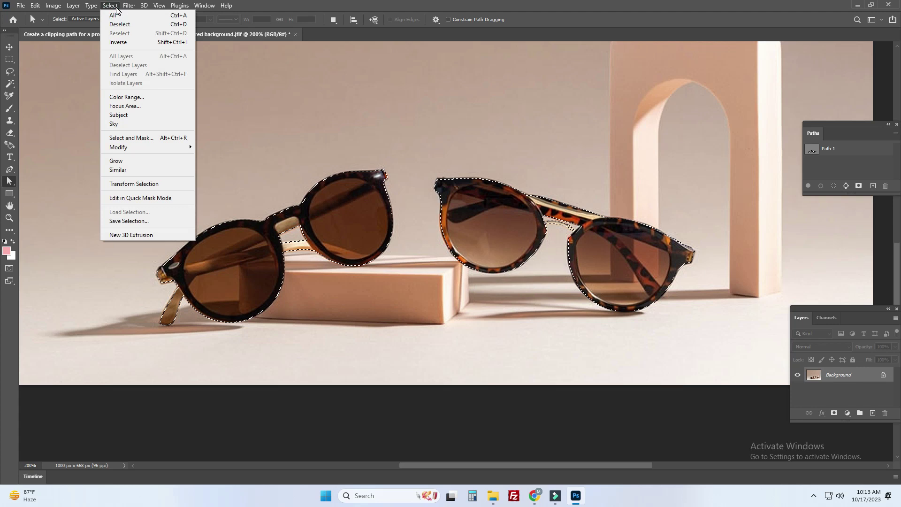
pyautogui.moveTo(118, 147)
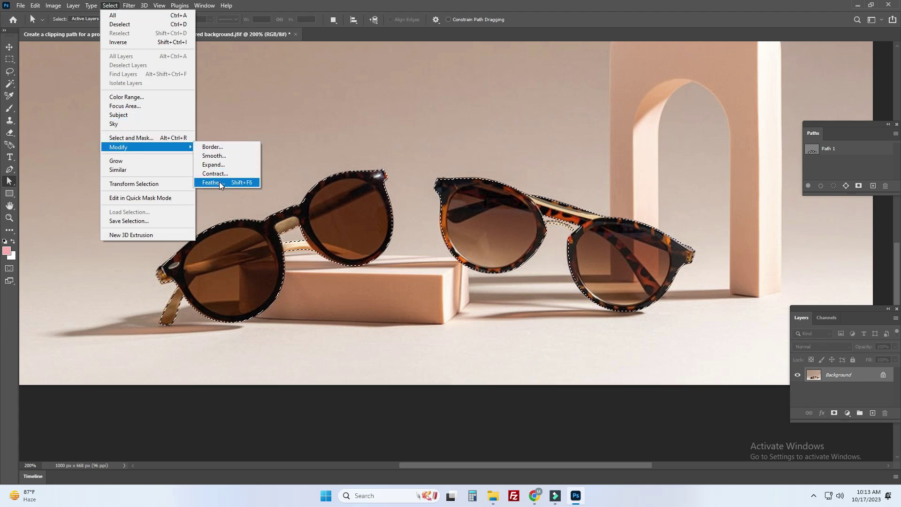
pyautogui.click(218, 182)
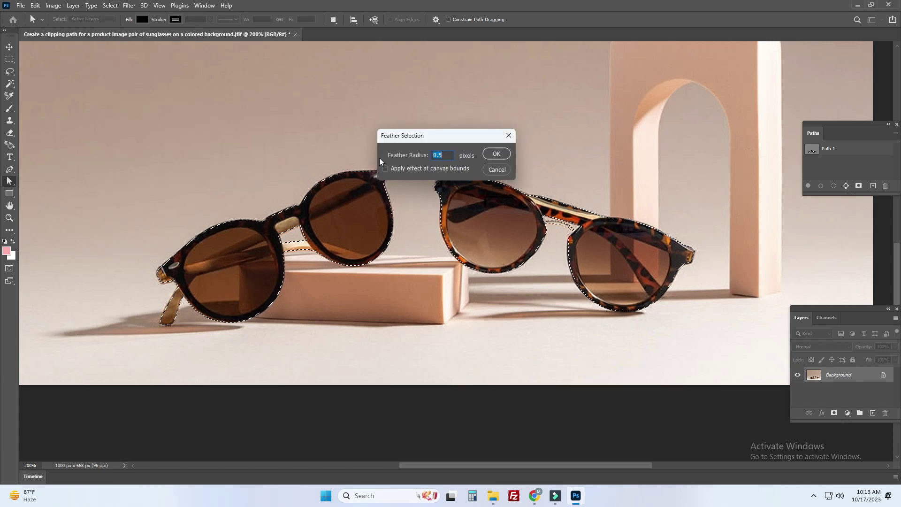
pyautogui.click(497, 153)
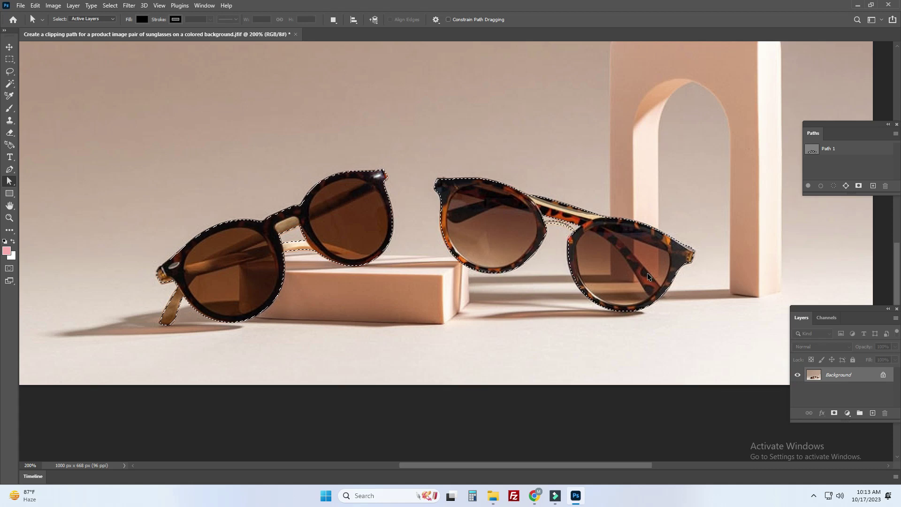
# Copy the selected sunglasses to Layer 1 and add a new layer beneath it
pyautogui.hotkey('ctrl', 'j')
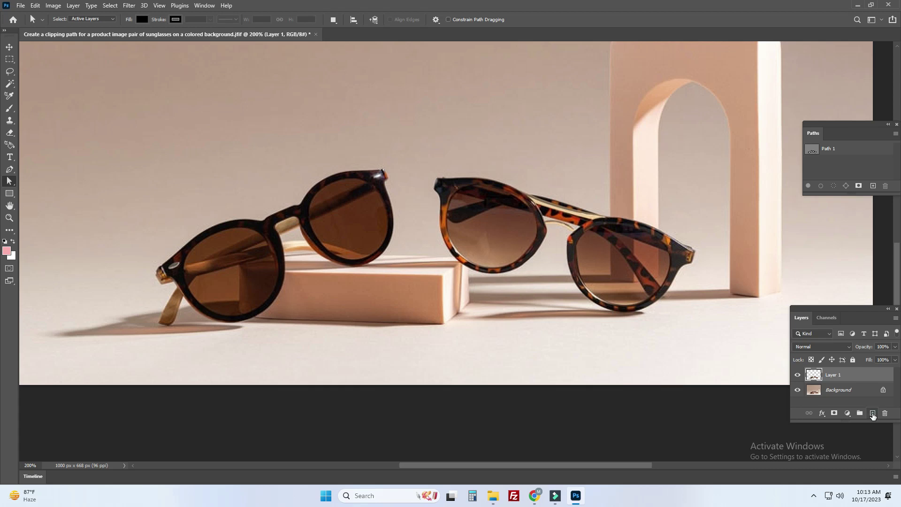
pyautogui.click(872, 414)
pyautogui.moveTo(854, 376); pyautogui.dragTo(855, 395)
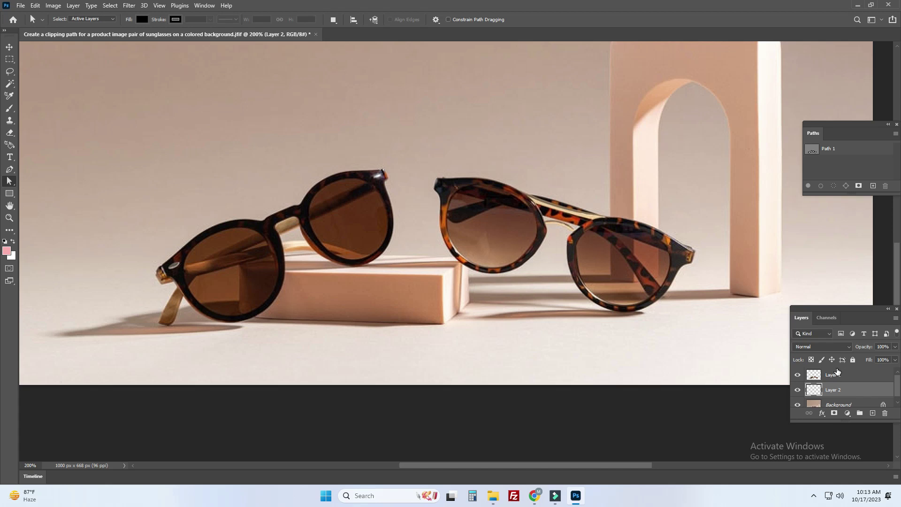
# Fill the new layer with light pink (fdb1b1) as the background
pyautogui.click(7, 251)
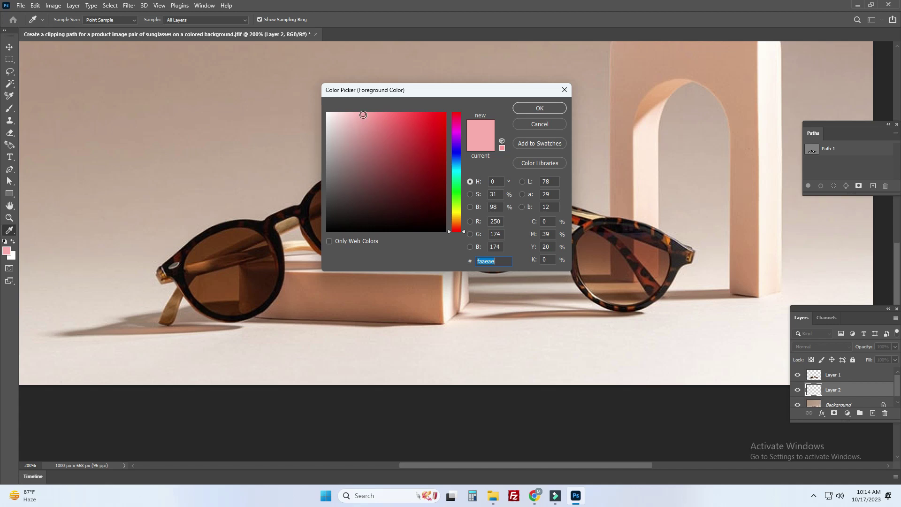
pyautogui.click(362, 114)
pyautogui.click(535, 108)
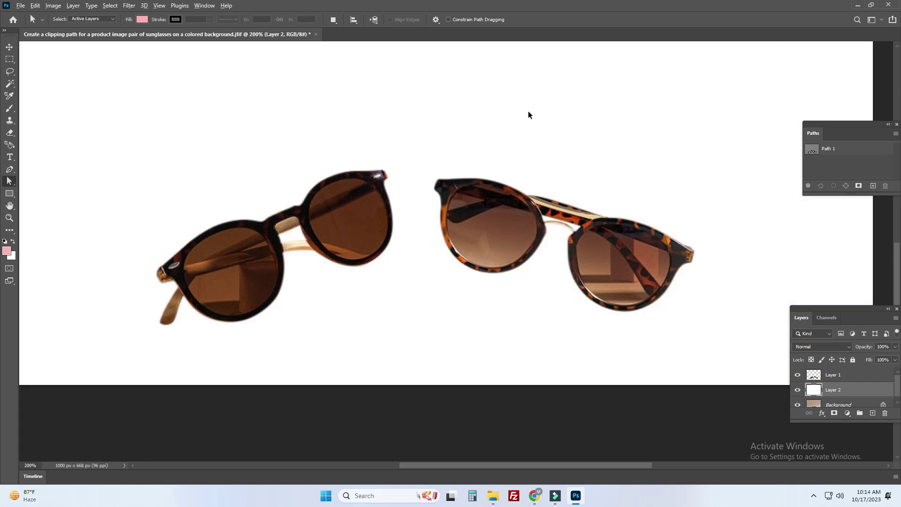
pyautogui.hotkey('alt', 'BackSpace')
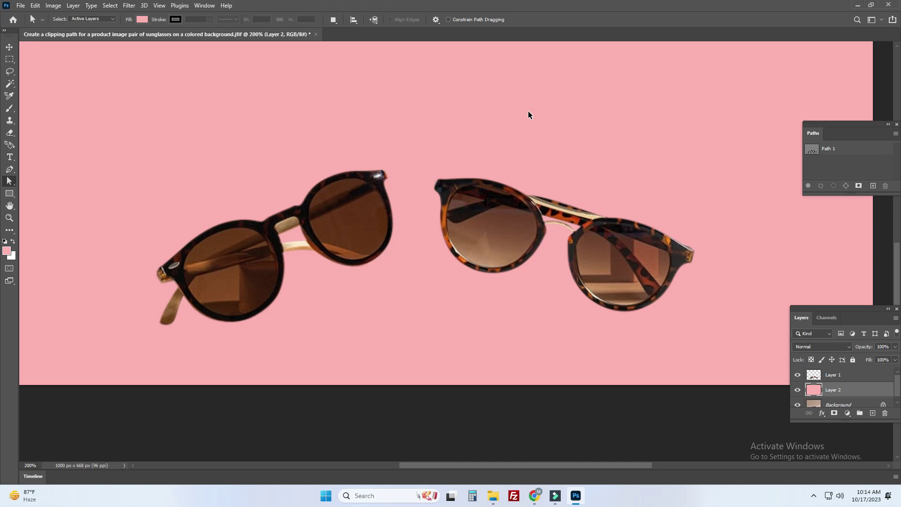
pyautogui.hotkey('ctrl', '-')
pyautogui.hotkey('ctrl', '-')
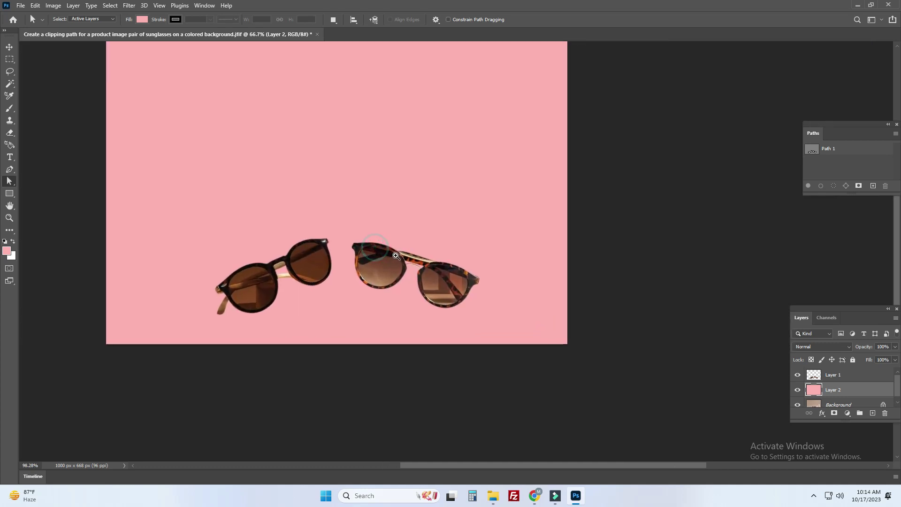
pyautogui.moveTo(375, 247); pyautogui.dragTo(469, 249)
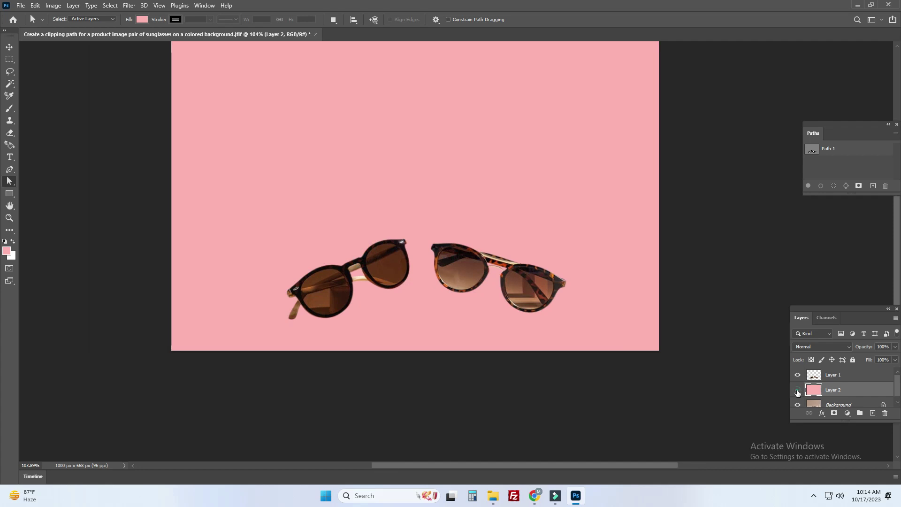
pyautogui.click(797, 391)
pyautogui.click(797, 391)
pyautogui.hotkey('ctrl', '1')
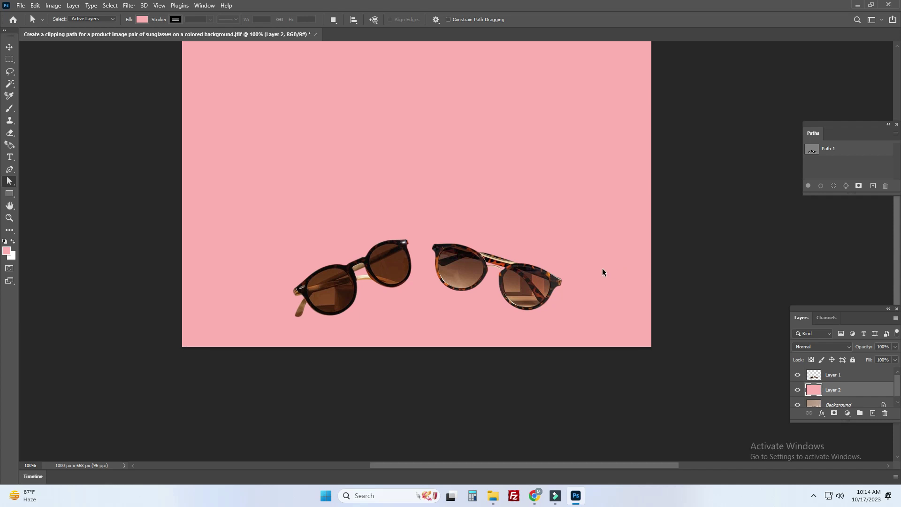
pyautogui.hotkey('ctrl', '0')
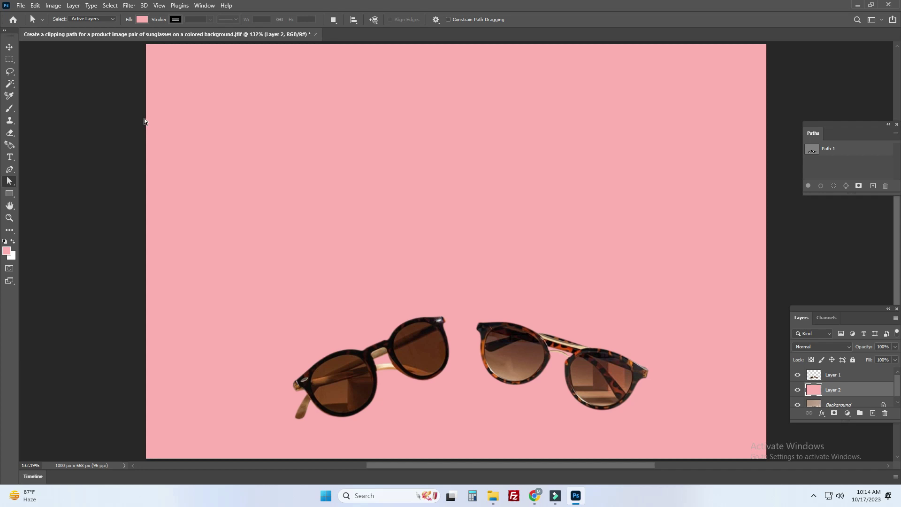
# Save the composite as a Photoshop PSD file, keeping the default format options
pyautogui.click(22, 6)
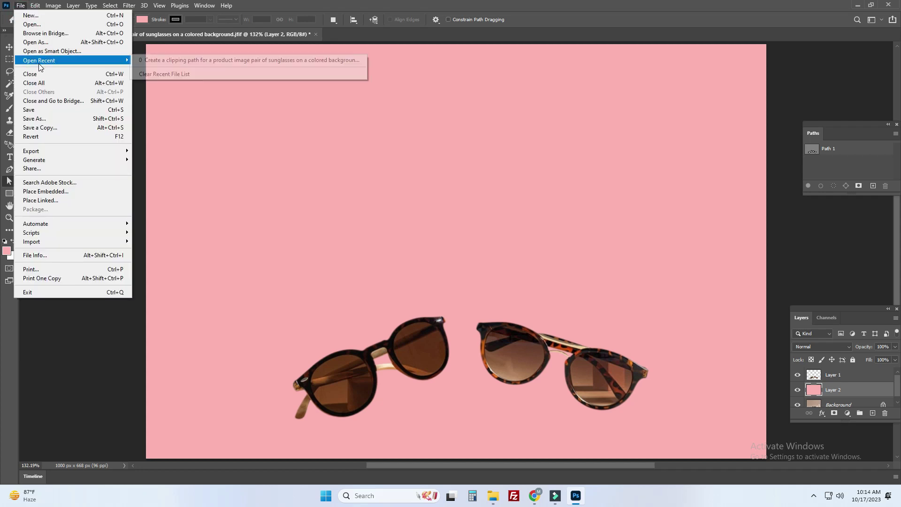
pyautogui.click(32, 120)
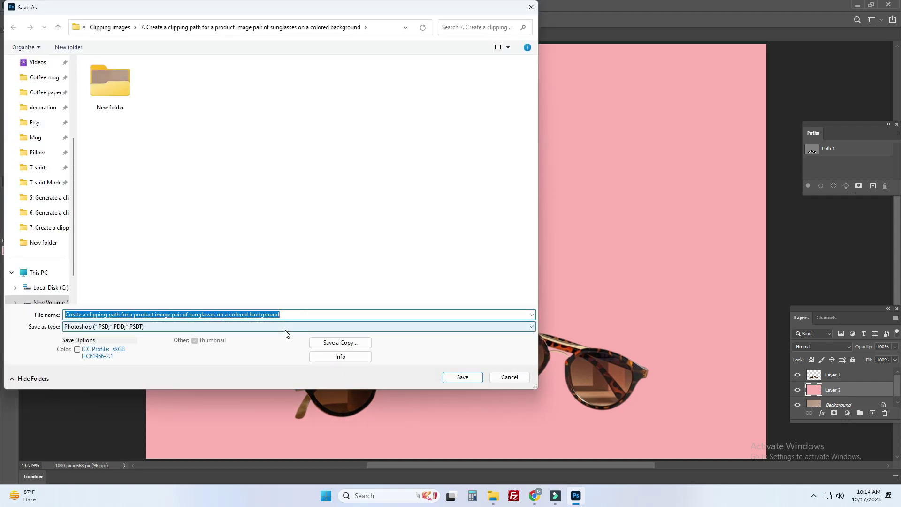
pyautogui.click(285, 329)
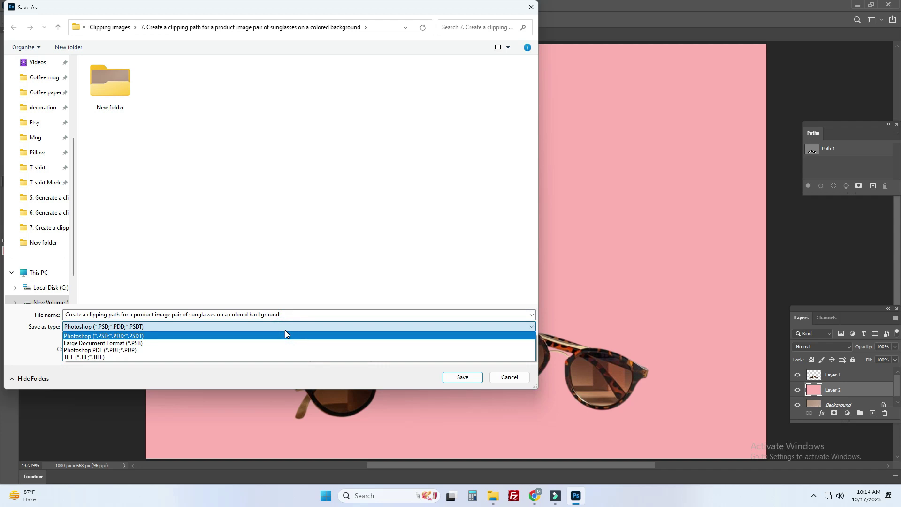
pyautogui.click(124, 330)
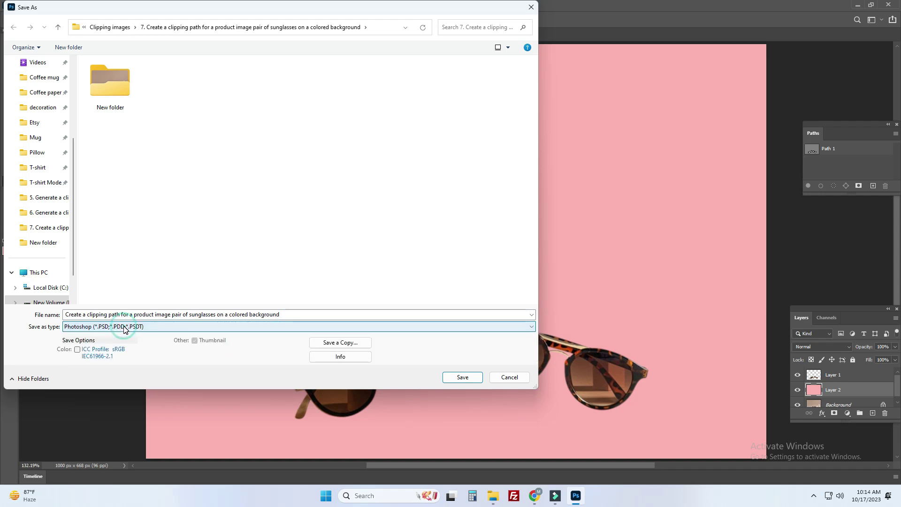
pyautogui.click(463, 377)
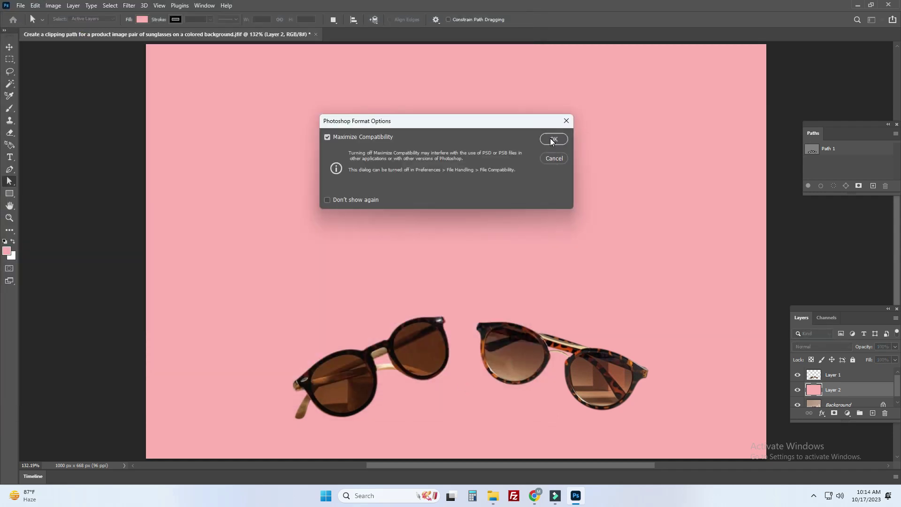
pyautogui.click(552, 139)
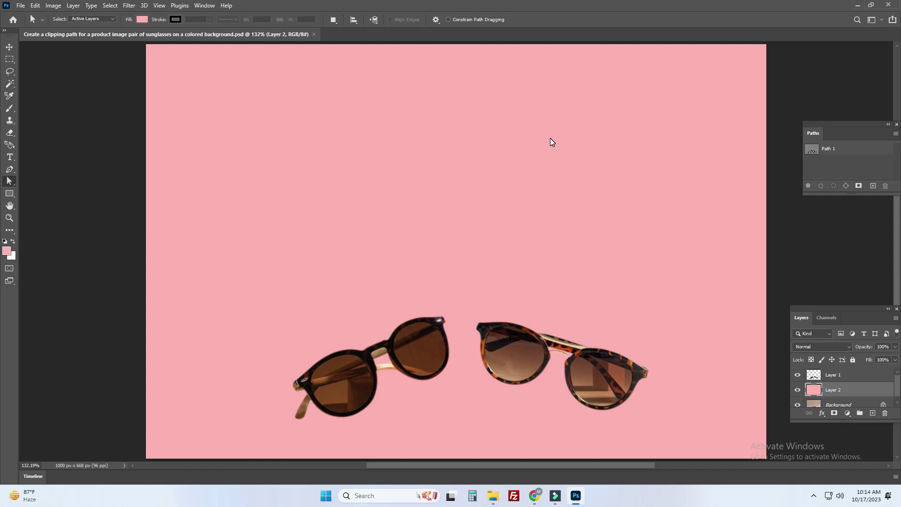